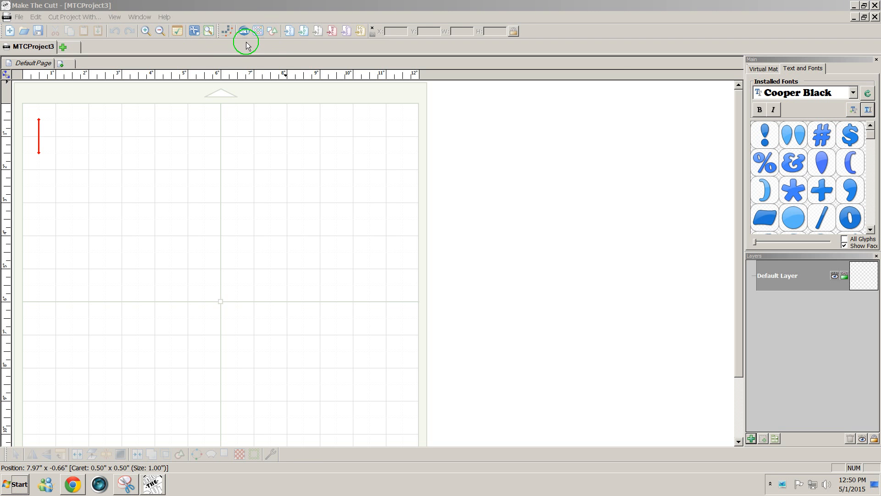
- Add a 1-inch Circle (Generic) from Basic Shapes at X 0.5, Y 0.5 on the mat
{"action": "left_click", "coordinate": [272, 36]}
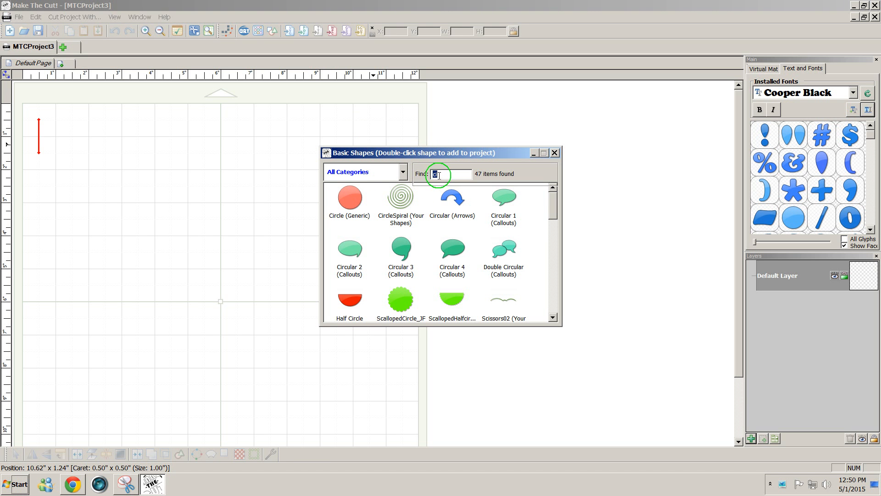
{"action": "left_click_drag", "start_coordinate": [438, 174], "coordinate": [427, 174]}
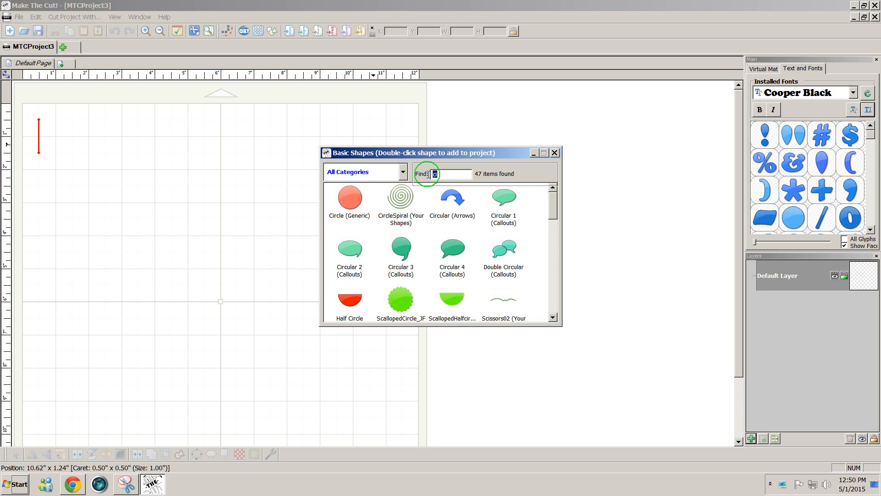
{"action": "double_click", "coordinate": [352, 205]}
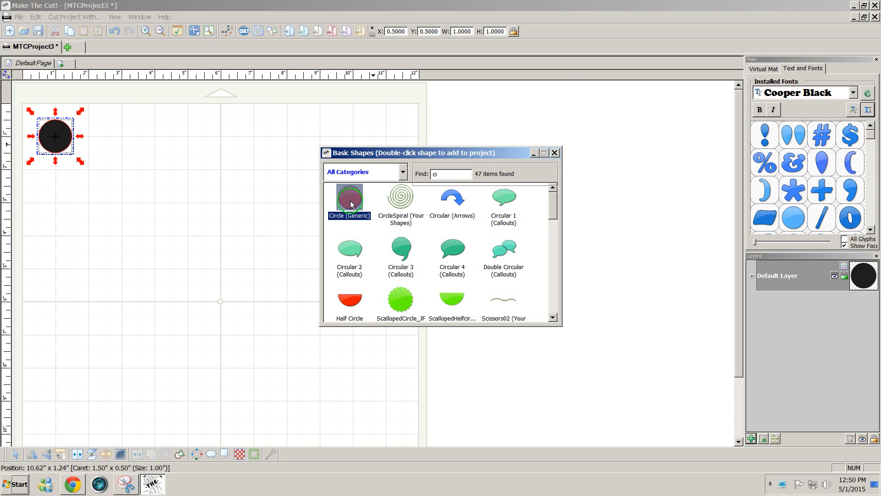
{"action": "left_click", "coordinate": [554, 153]}
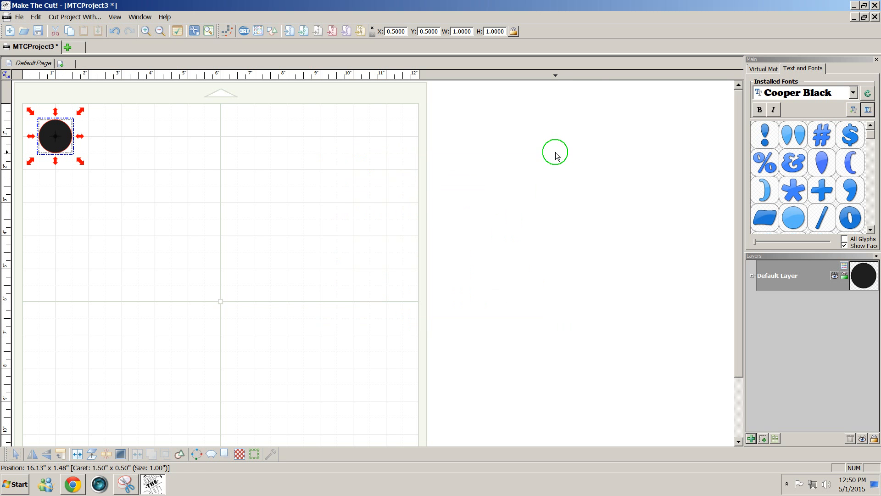
- Change the virtual mat colour scheme from Contrast to Green
{"action": "left_click", "coordinate": [762, 69]}
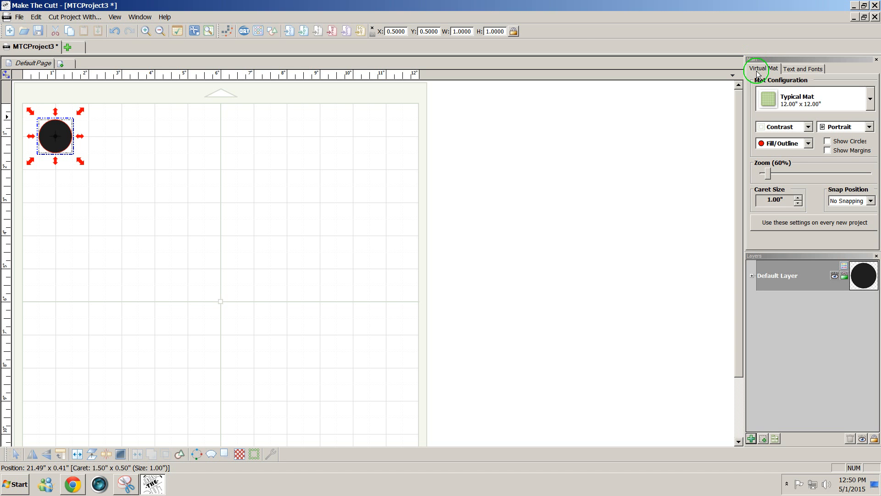
{"action": "left_click", "coordinate": [811, 128]}
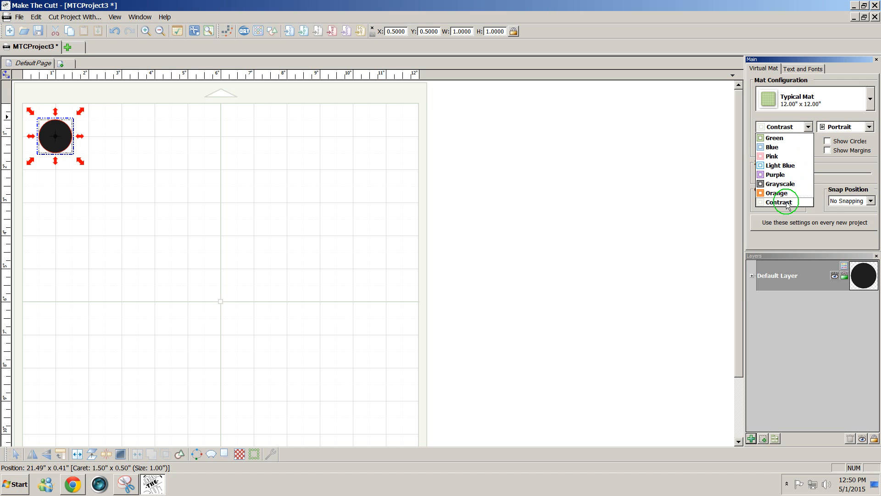
{"action": "left_click", "coordinate": [776, 138]}
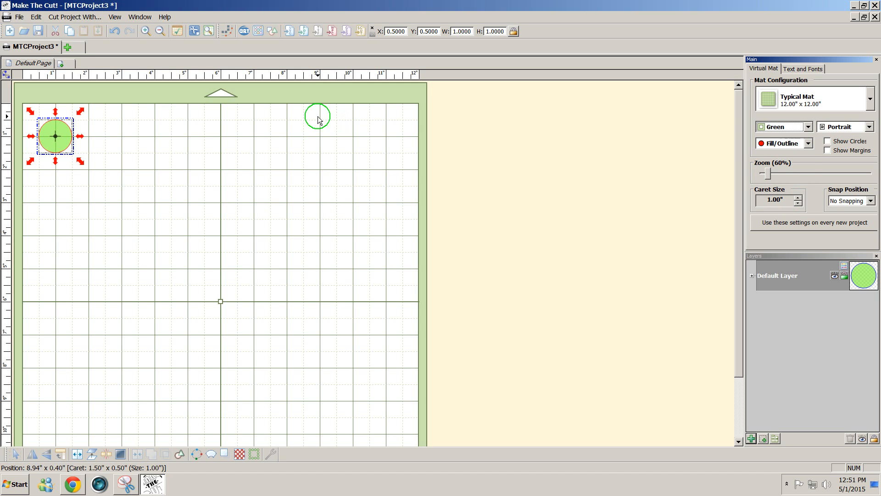
- Resize the circle to 3 × 3 inches and centre it at X 4.5139, Y 4.5139
{"action": "left_click_drag", "start_coordinate": [80, 160], "coordinate": [205, 285]}
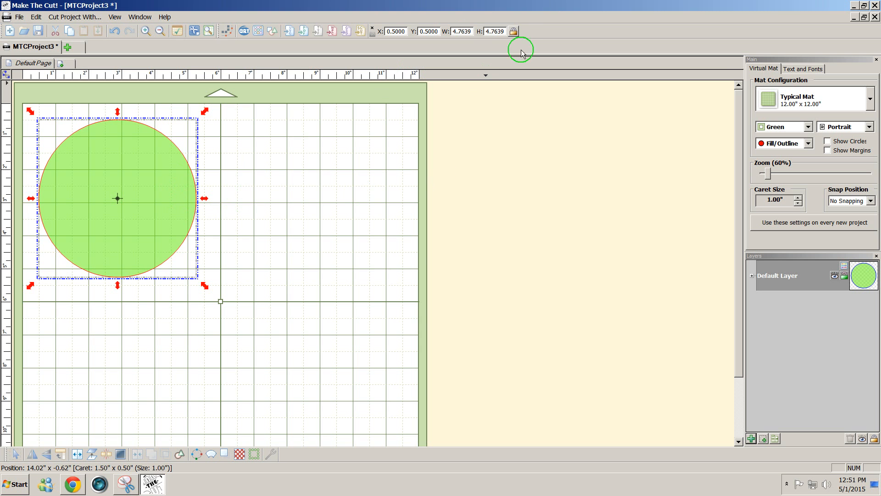
{"action": "left_click_drag", "start_coordinate": [471, 31], "coordinate": [440, 24]}
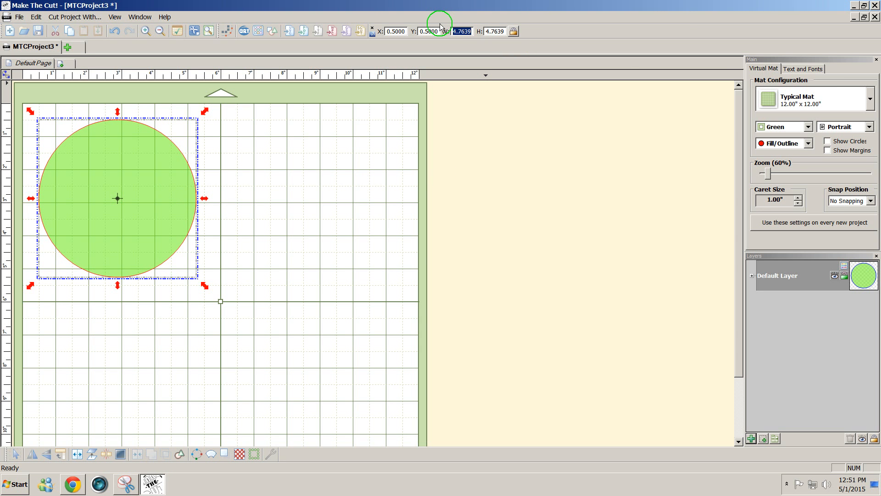
{"action": "type", "text": "3"}
{"action": "key", "text": "Return"}
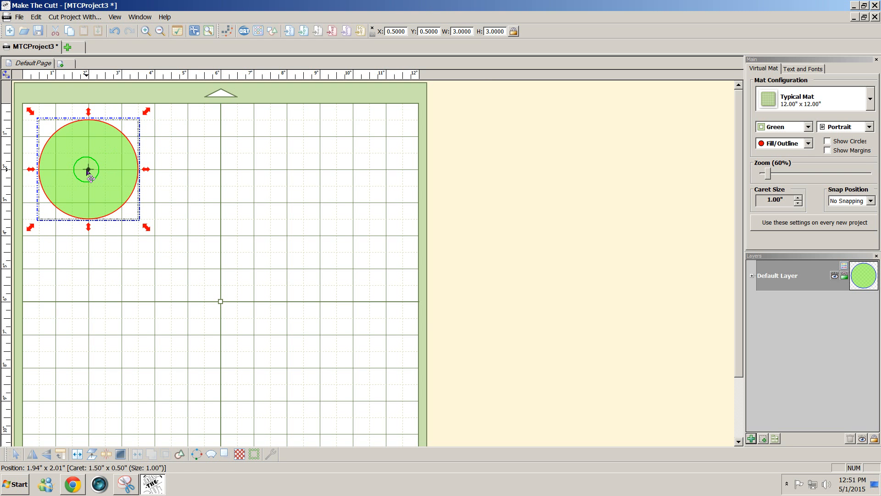
{"action": "left_click_drag", "start_coordinate": [88, 172], "coordinate": [220, 302]}
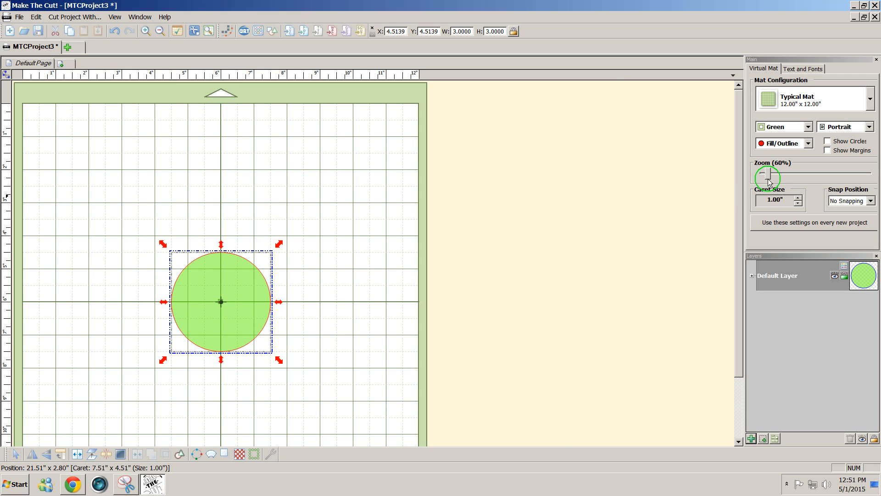
{"action": "left_click_drag", "start_coordinate": [767, 173], "coordinate": [740, 282]}
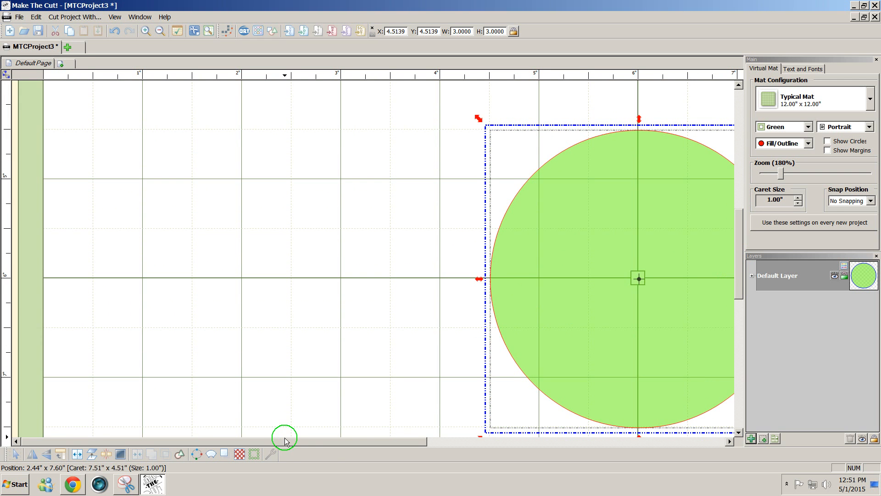
{"action": "left_click_drag", "start_coordinate": [286, 440], "coordinate": [415, 464]}
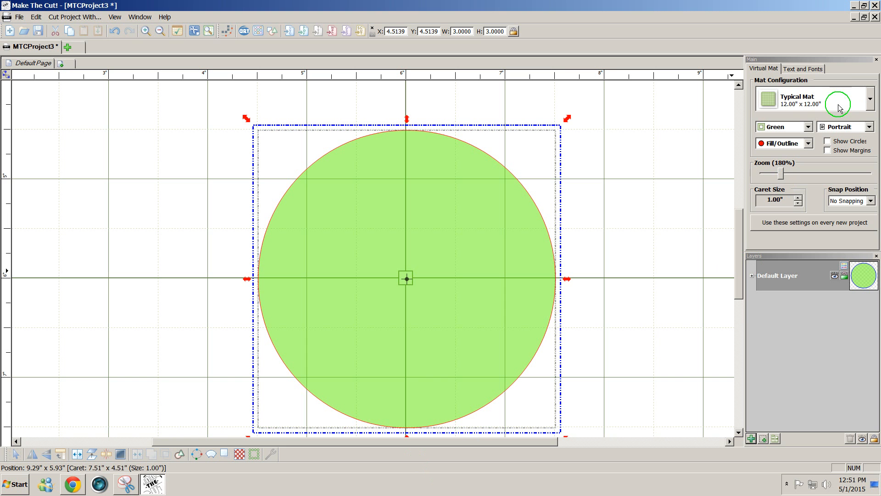
- Keep Cooper Black as the font and add a text group reading 'EAST COAST LIFESTYLE'
{"action": "left_click", "coordinate": [815, 72]}
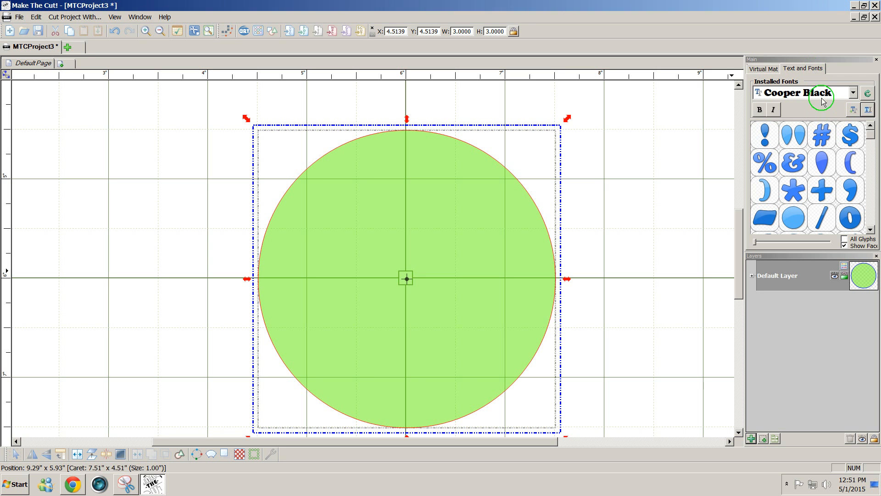
{"action": "left_click", "coordinate": [854, 95]}
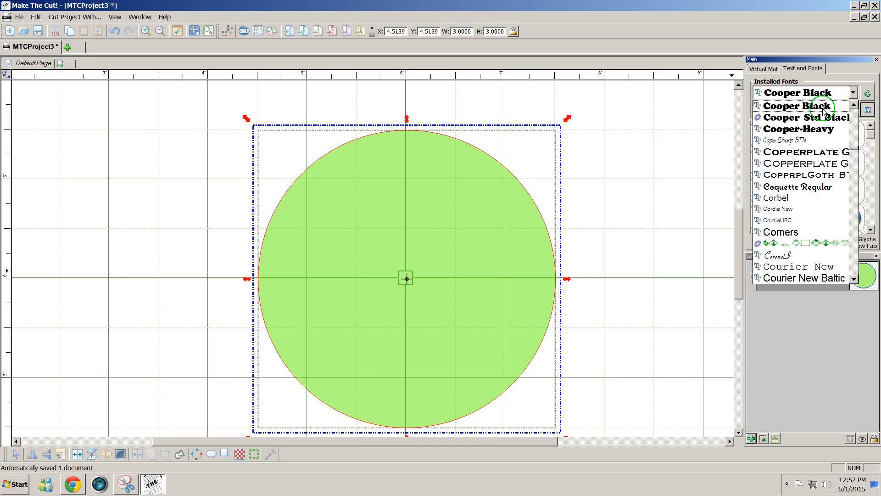
{"action": "left_click", "coordinate": [871, 112]}
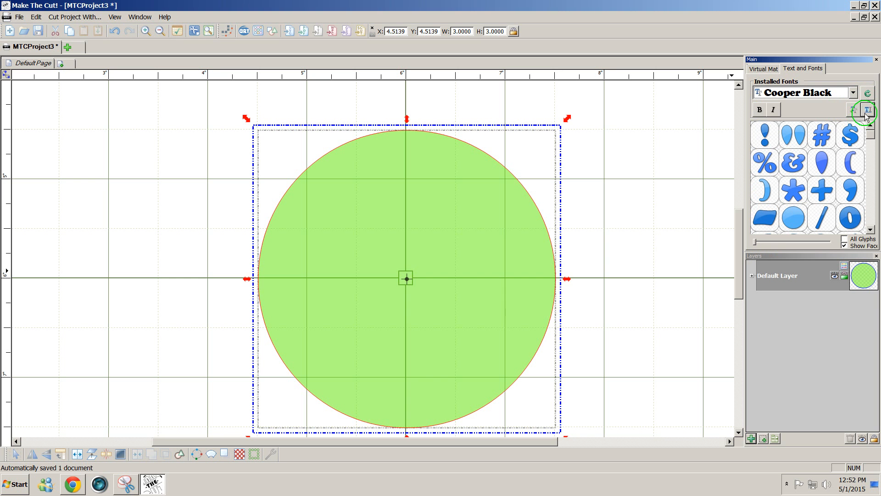
{"action": "left_click", "coordinate": [869, 112]}
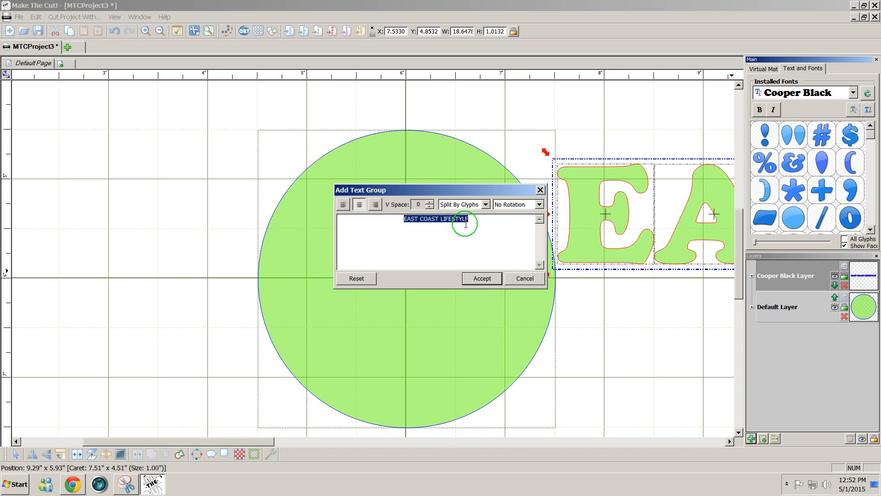
- Accept the text, set its width to 3 inches, and move it above the circle
{"action": "left_click", "coordinate": [487, 280]}
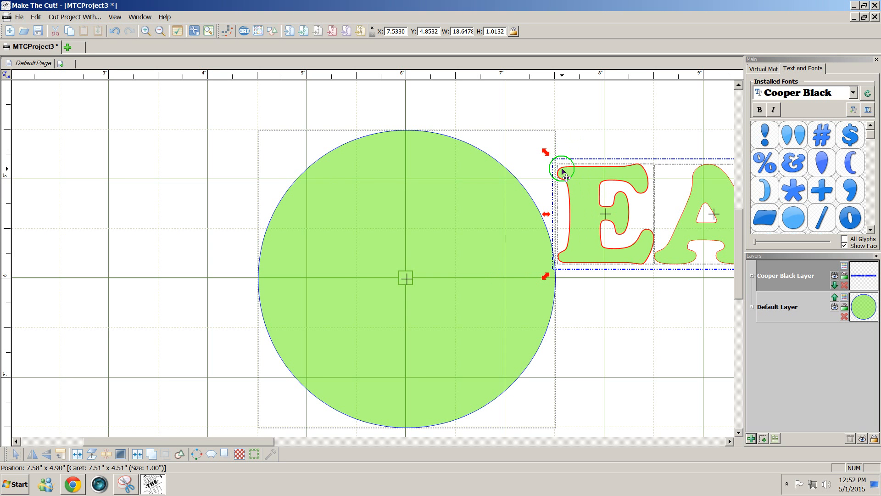
{"action": "double_click", "coordinate": [453, 31]}
{"action": "key", "text": "Return"}
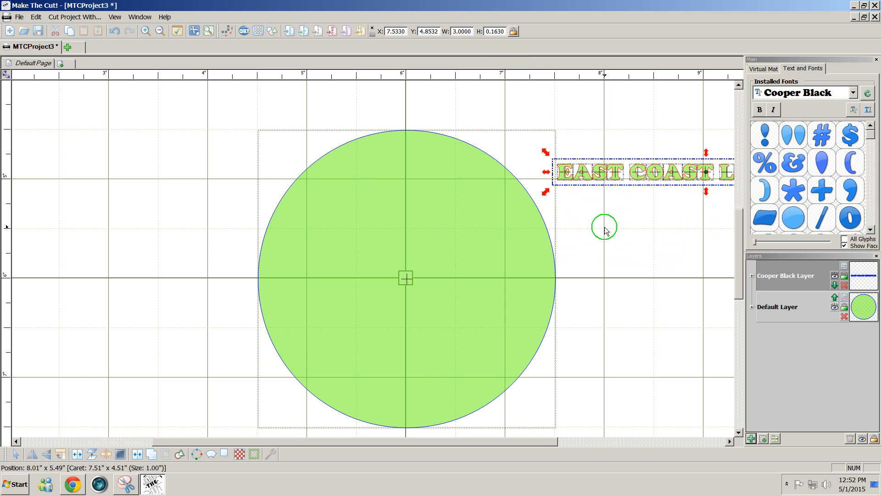
{"action": "left_click_drag", "start_coordinate": [619, 176], "coordinate": [319, 124]}
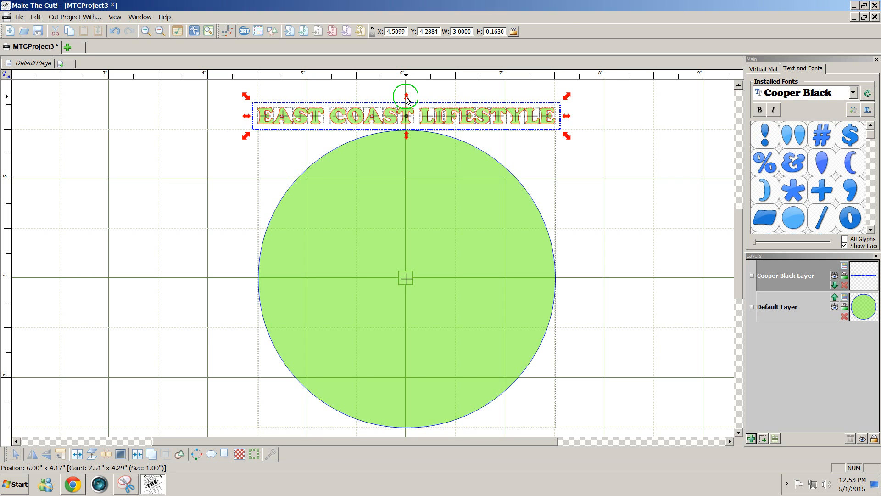
- Stretch the text to 3.3332 inches wide and 0.3065 inches tall
{"action": "left_click_drag", "start_coordinate": [407, 100], "coordinate": [407, 92]}
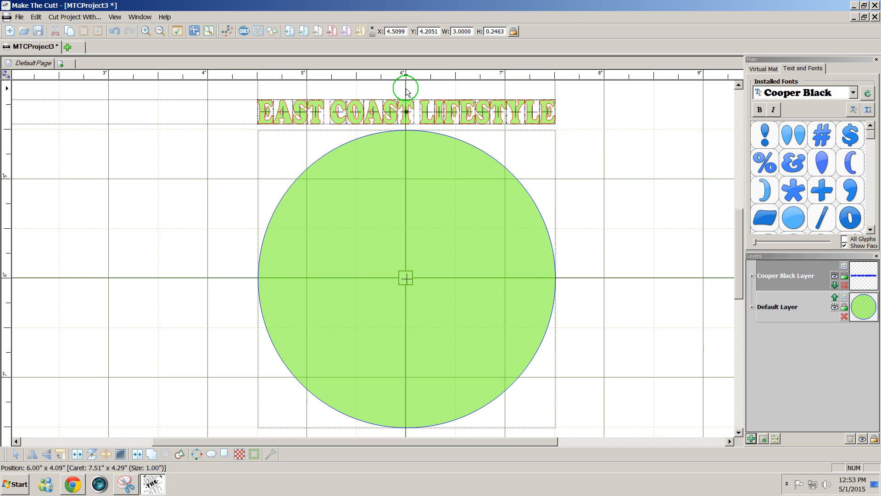
{"action": "left_click_drag", "start_coordinate": [407, 92], "coordinate": [406, 90]}
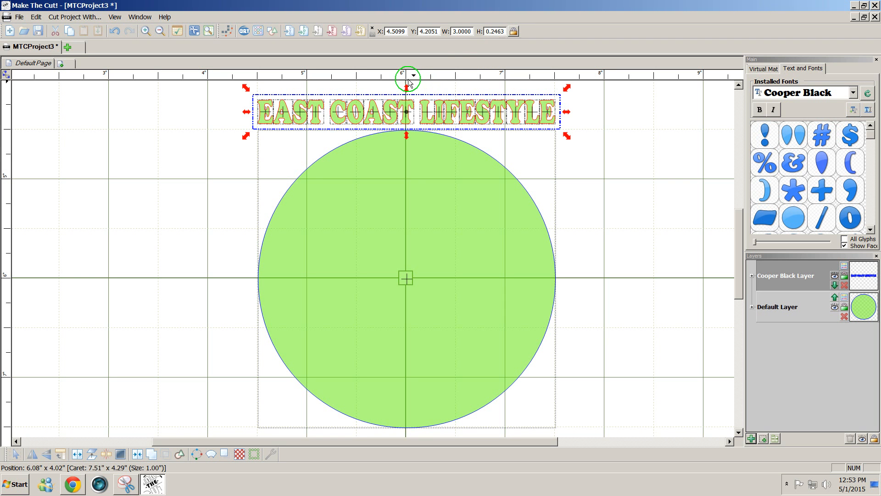
{"action": "left_click_drag", "start_coordinate": [407, 87], "coordinate": [407, 85]}
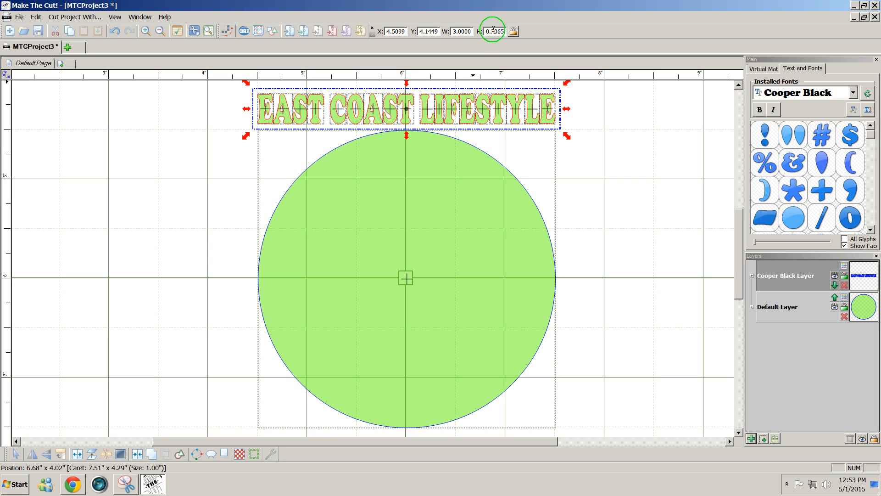
{"action": "left_click_drag", "start_coordinate": [493, 31], "coordinate": [508, 32]}
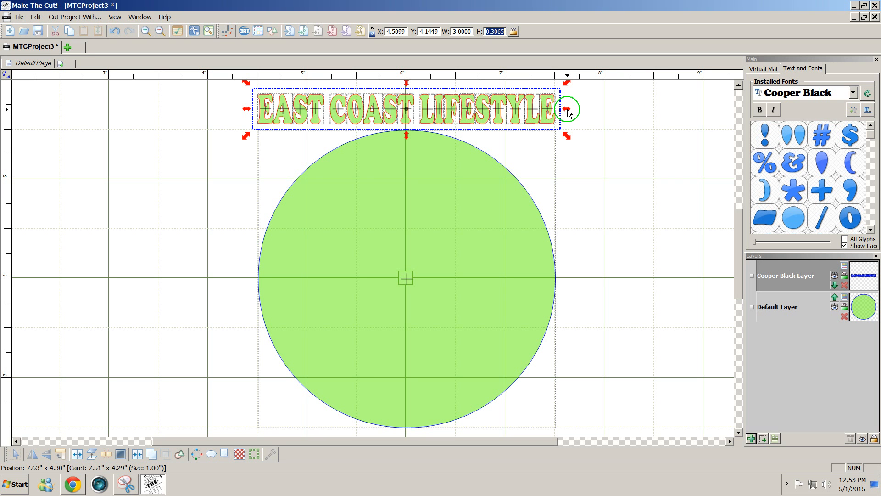
{"action": "left_click_drag", "start_coordinate": [567, 110], "coordinate": [603, 109]}
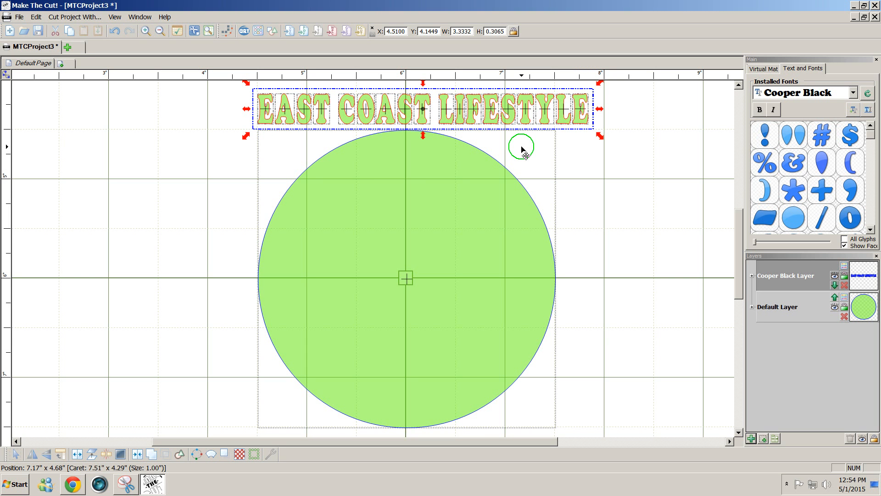
{"action": "left_click", "coordinate": [83, 459]}
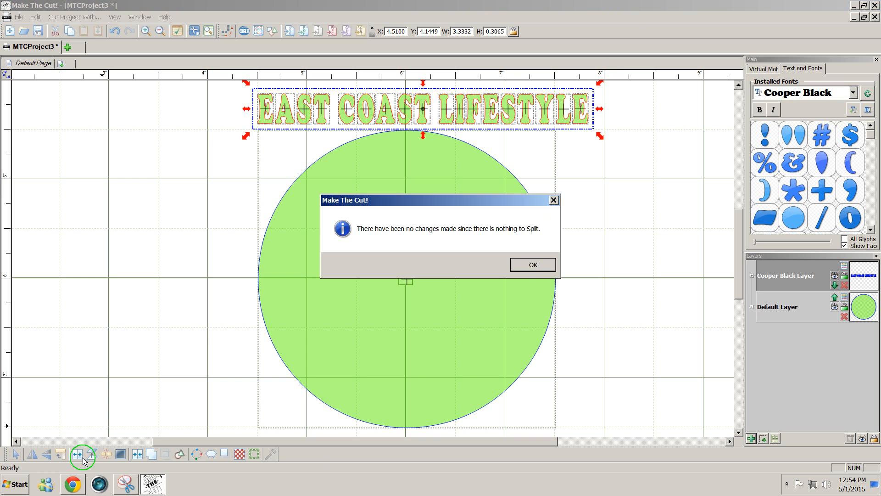
{"action": "left_click", "coordinate": [530, 265]}
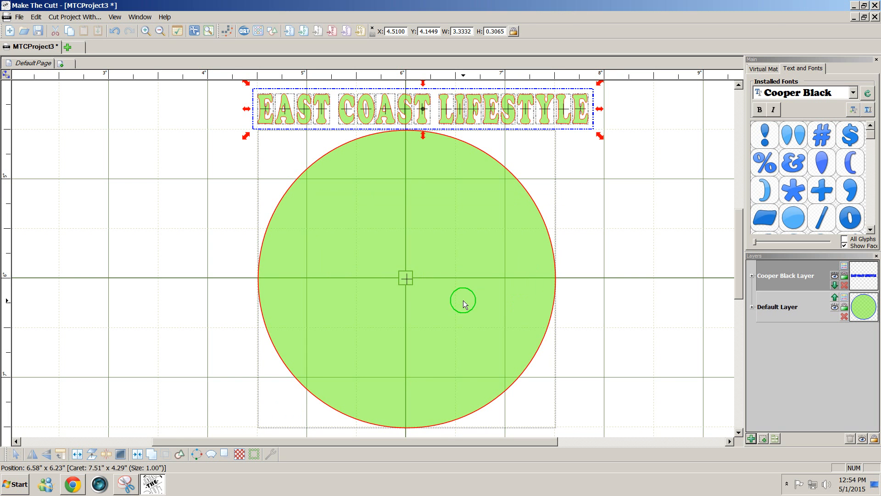
{"action": "left_click", "coordinate": [143, 457]}
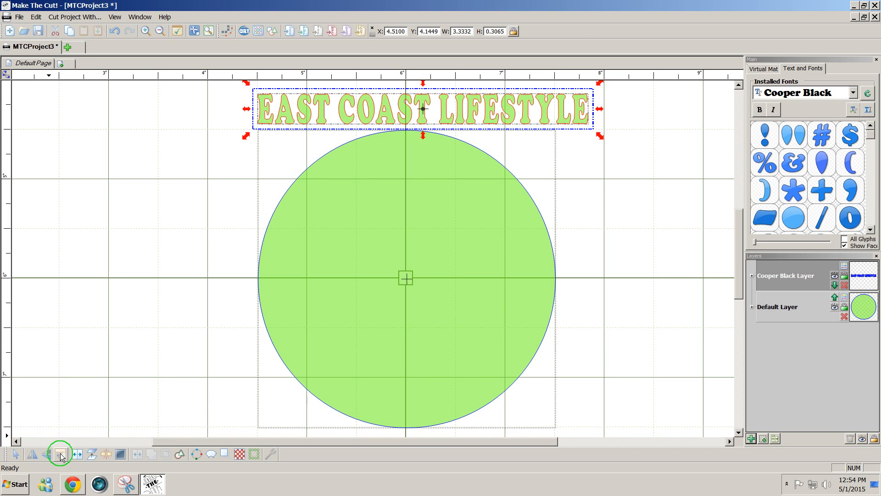
{"action": "left_click", "coordinate": [78, 455]}
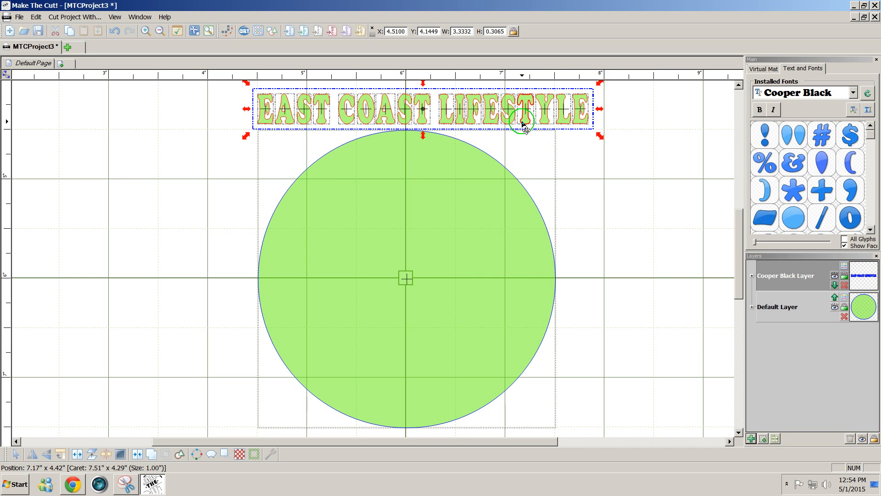
- Drag the EAST COAST LIFESTYLE text onto the circle to wrap it around the path
{"action": "left_click_drag", "start_coordinate": [524, 124], "coordinate": [480, 167]}
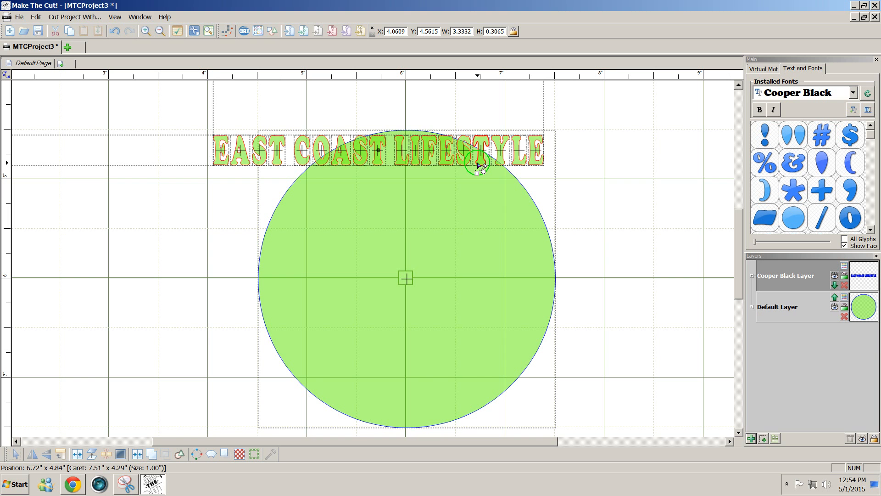
{"action": "left_click_drag", "start_coordinate": [478, 166], "coordinate": [479, 166]}
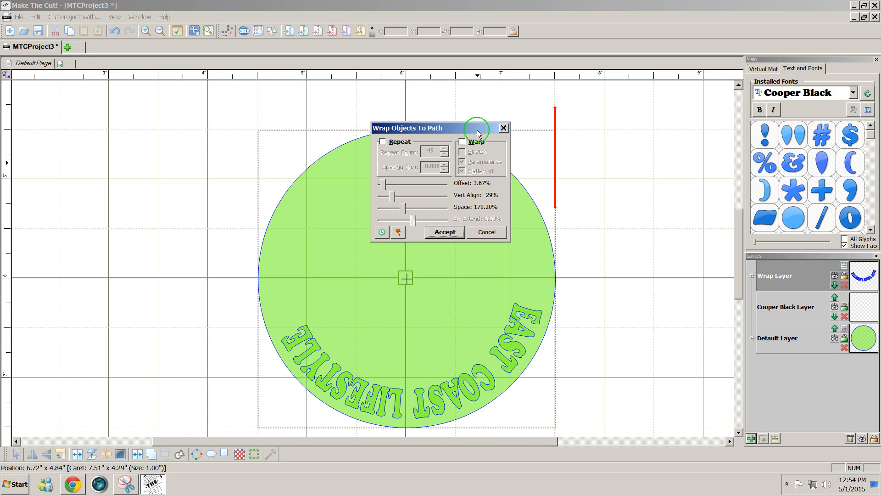
{"action": "left_click_drag", "start_coordinate": [470, 134], "coordinate": [589, 104]}
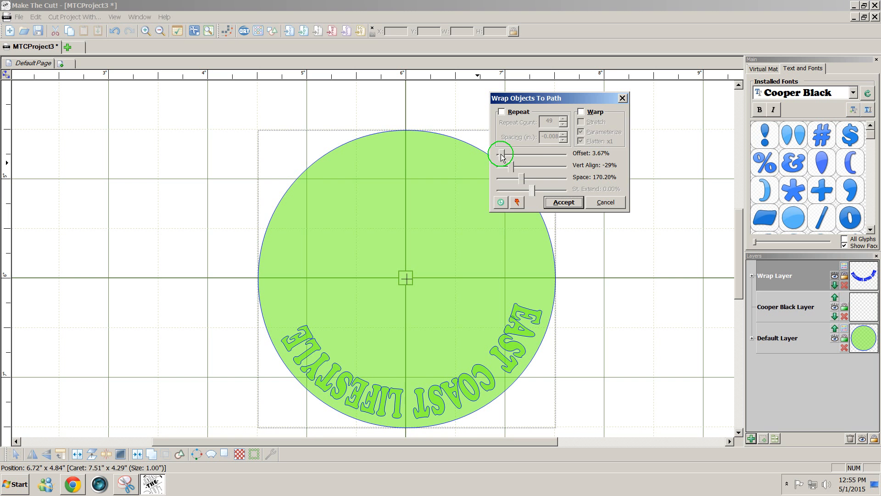
- Adjust the wrap to offset 9.20% and tweak the letter spacing
{"action": "left_click_drag", "start_coordinate": [500, 154], "coordinate": [534, 153]}
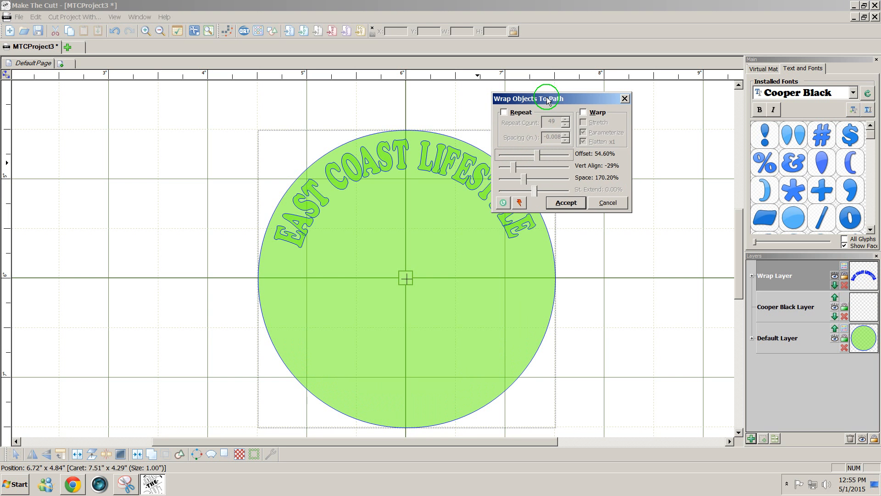
{"action": "left_click_drag", "start_coordinate": [546, 98], "coordinate": [582, 103]}
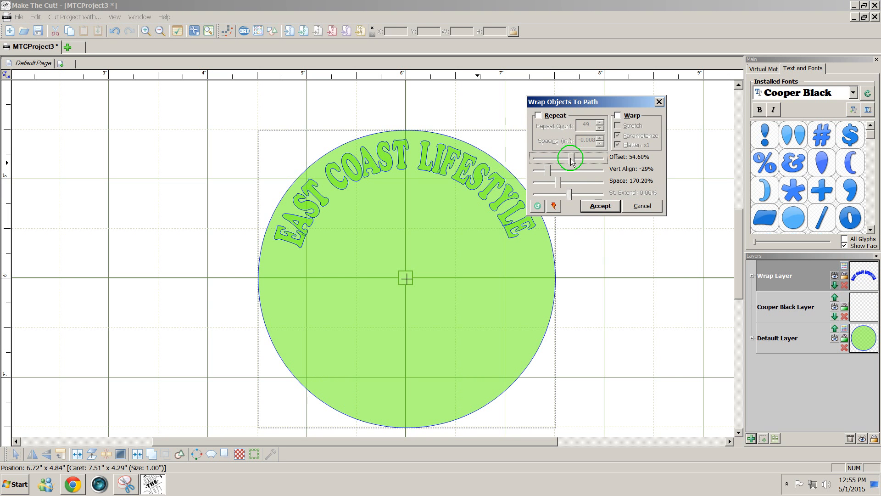
{"action": "left_click_drag", "start_coordinate": [571, 159], "coordinate": [571, 159]}
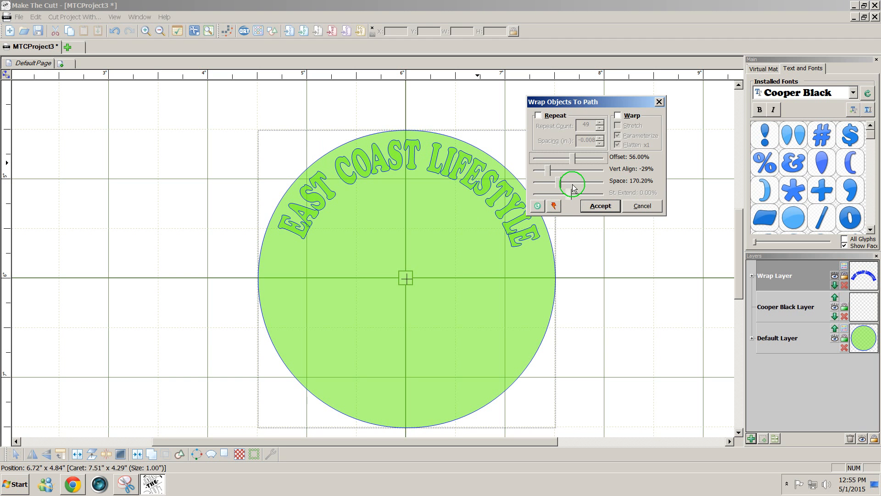
{"action": "left_click_drag", "start_coordinate": [556, 181], "coordinate": [566, 181]}
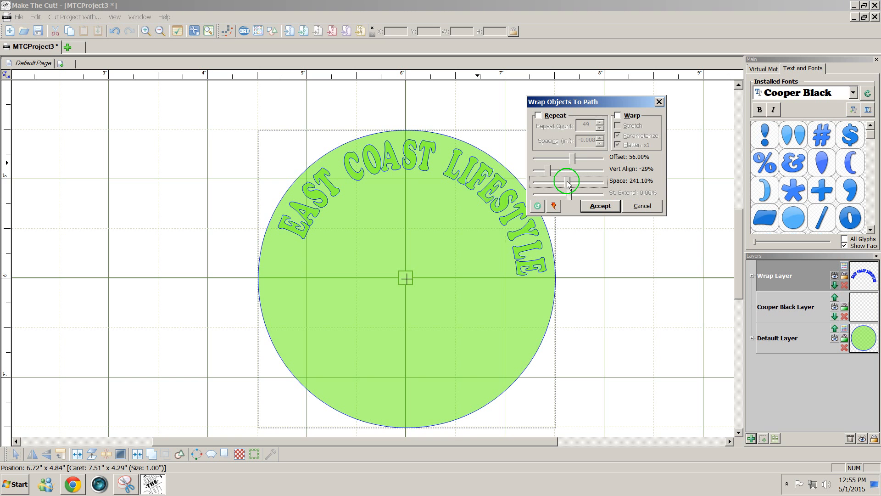
{"action": "left_click_drag", "start_coordinate": [566, 181], "coordinate": [553, 182]}
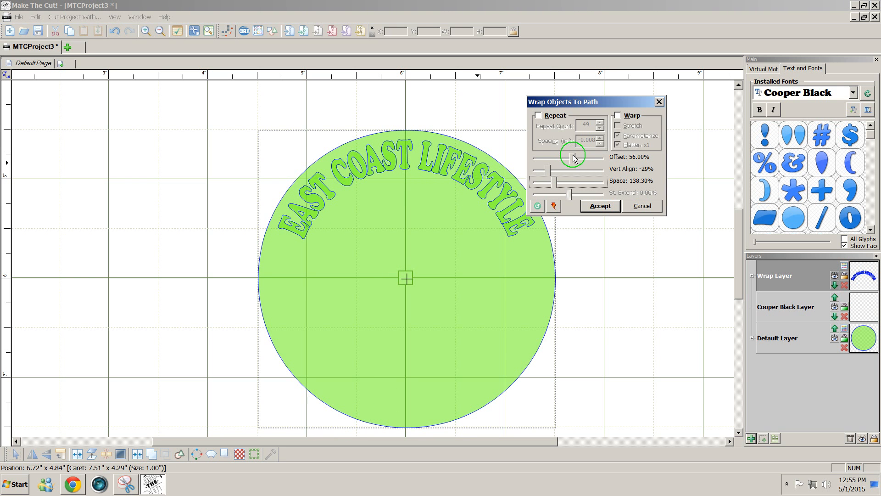
{"action": "left_click_drag", "start_coordinate": [570, 159], "coordinate": [546, 160]}
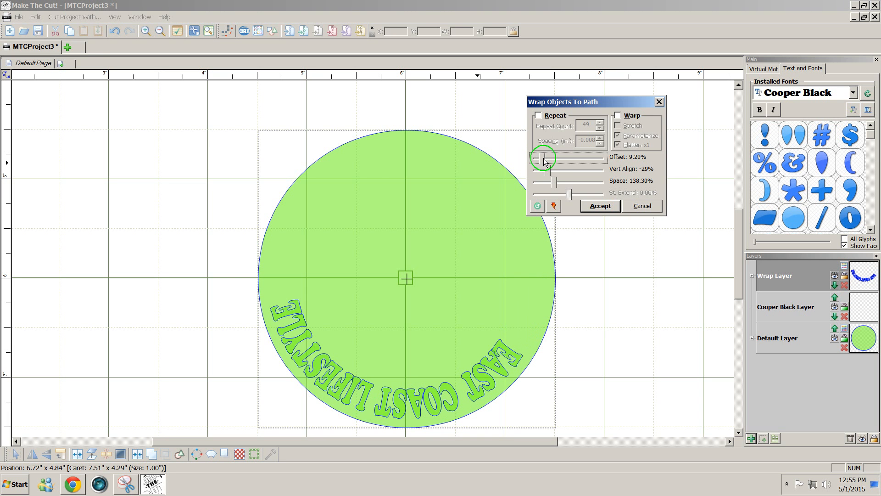
- Cancel the wrap, widen the text to 3.5229 inches, mirror and flip it, then lower it
{"action": "left_click", "coordinate": [643, 209]}
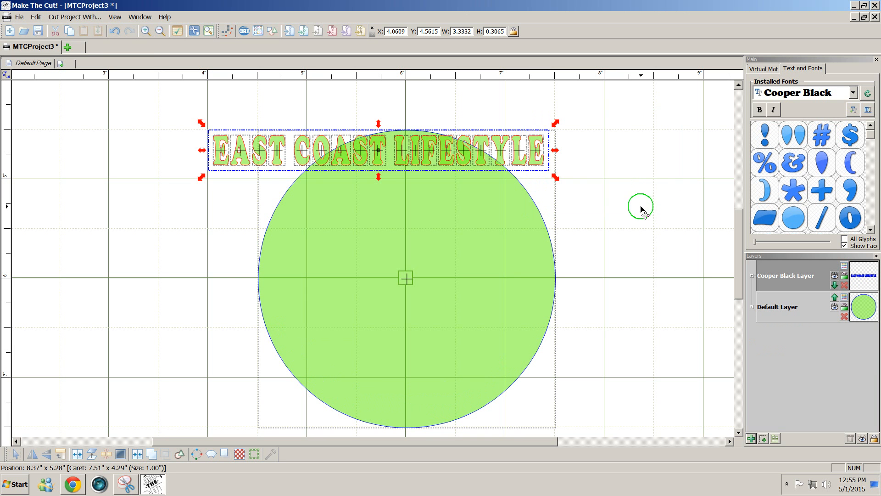
{"action": "left_click_drag", "start_coordinate": [558, 150], "coordinate": [575, 151]}
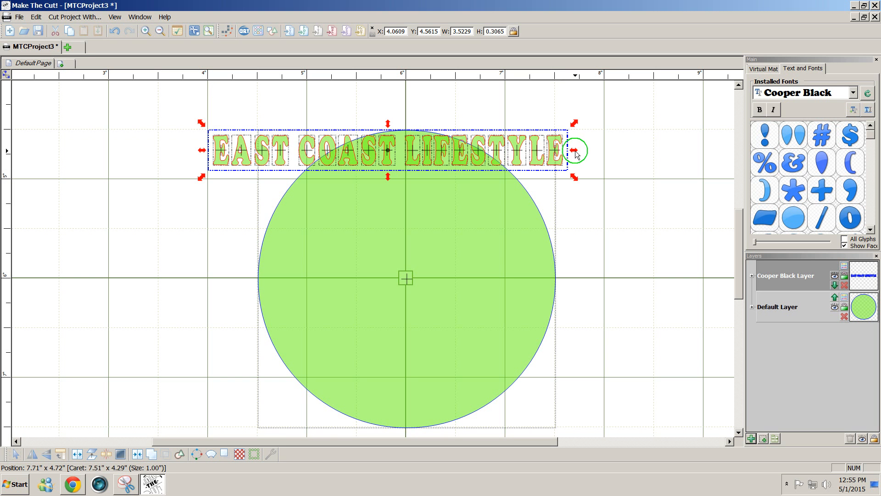
{"action": "left_click", "coordinate": [32, 457]}
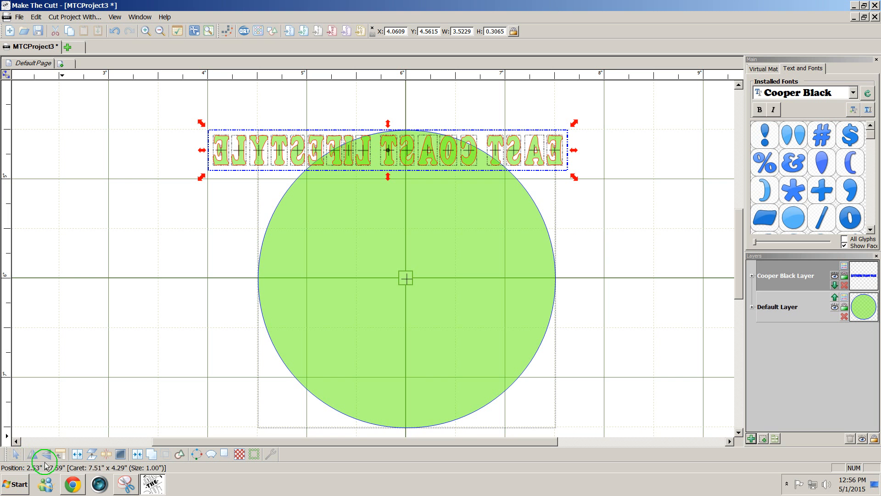
{"action": "left_click", "coordinate": [46, 461]}
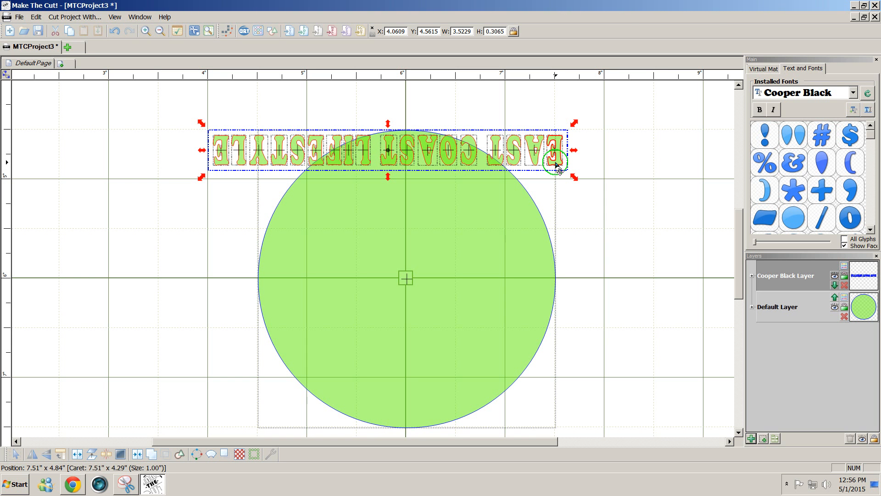
{"action": "left_click_drag", "start_coordinate": [557, 165], "coordinate": [517, 205]}
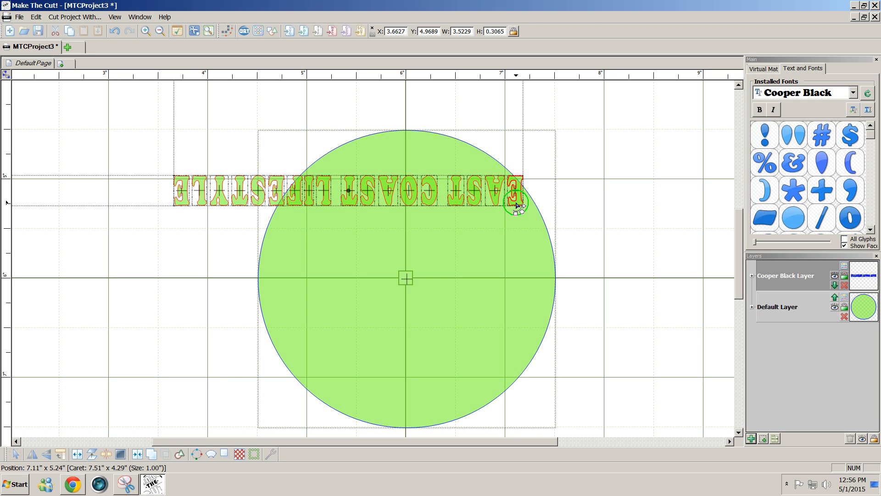
- Re-wrap the flipped text with offset 5.67%, vertical align -29% and spacing 198.60%
{"action": "left_click", "coordinate": [516, 205]}
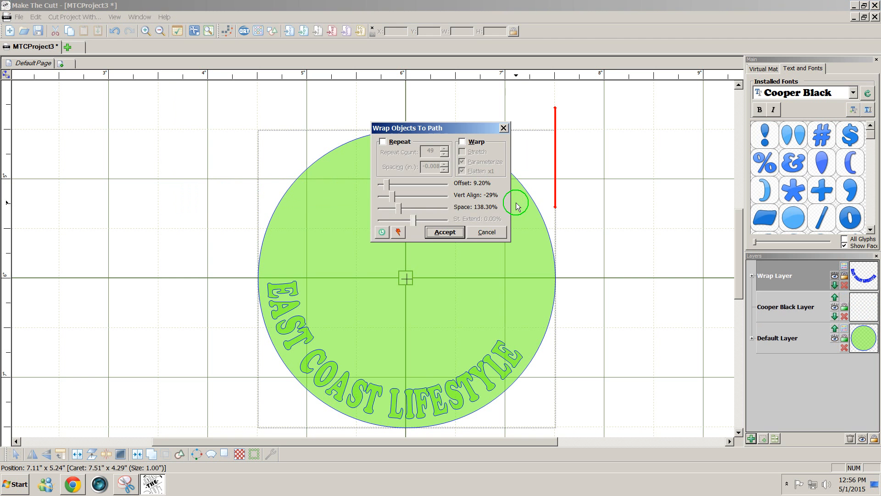
{"action": "left_click_drag", "start_coordinate": [434, 129], "coordinate": [613, 117]}
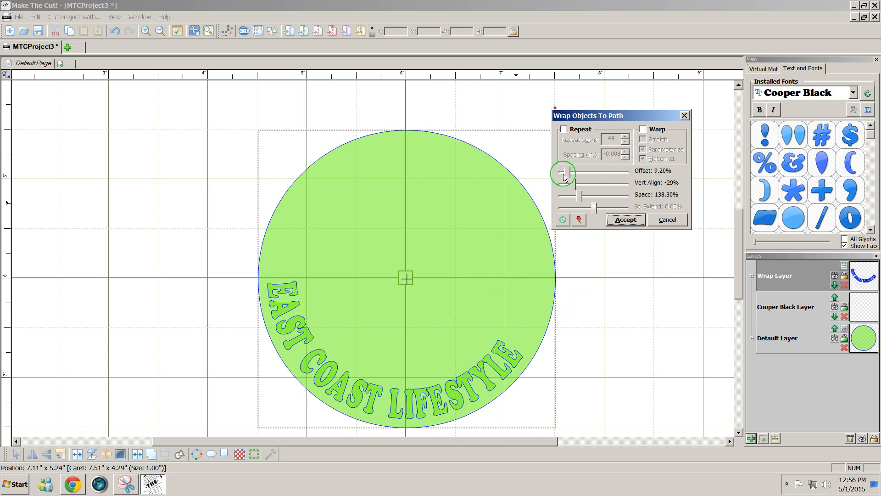
{"action": "left_click_drag", "start_coordinate": [567, 170], "coordinate": [566, 174]}
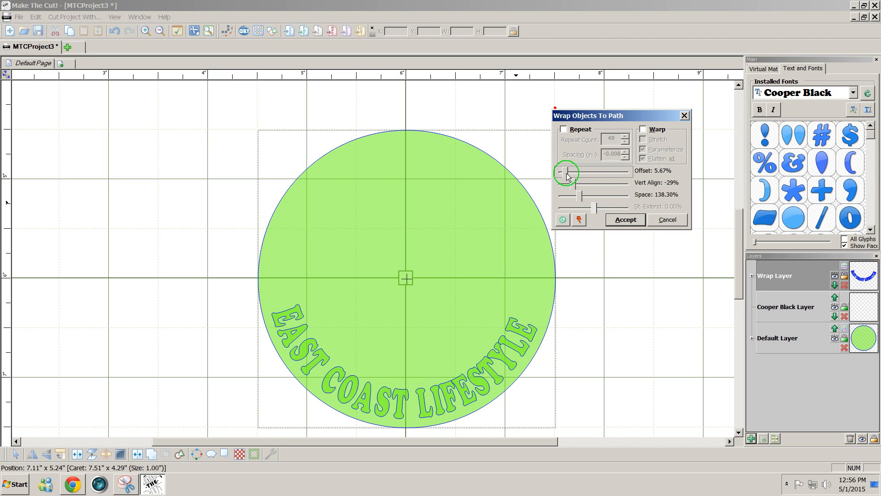
{"action": "left_click_drag", "start_coordinate": [579, 196], "coordinate": [585, 195]}
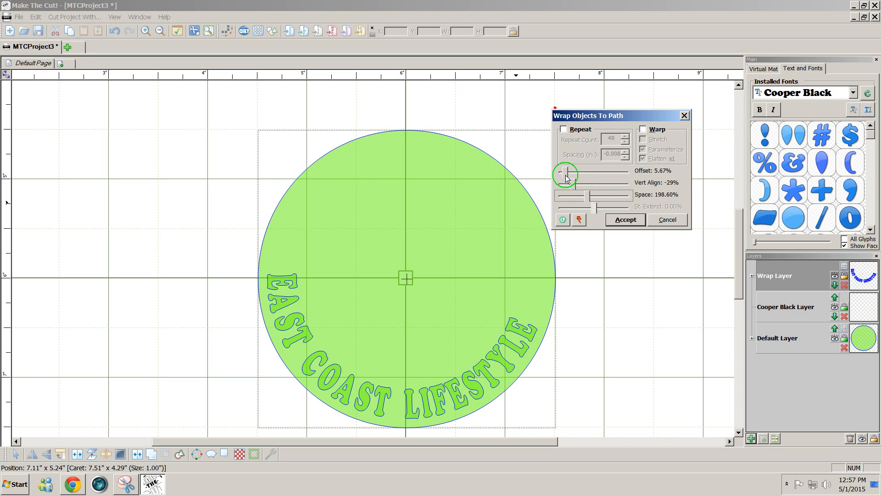
- Fine-tune the wrap to offset 2.53% and vertical align -12%, then accept it
{"action": "left_click_drag", "start_coordinate": [565, 175], "coordinate": [565, 176]}
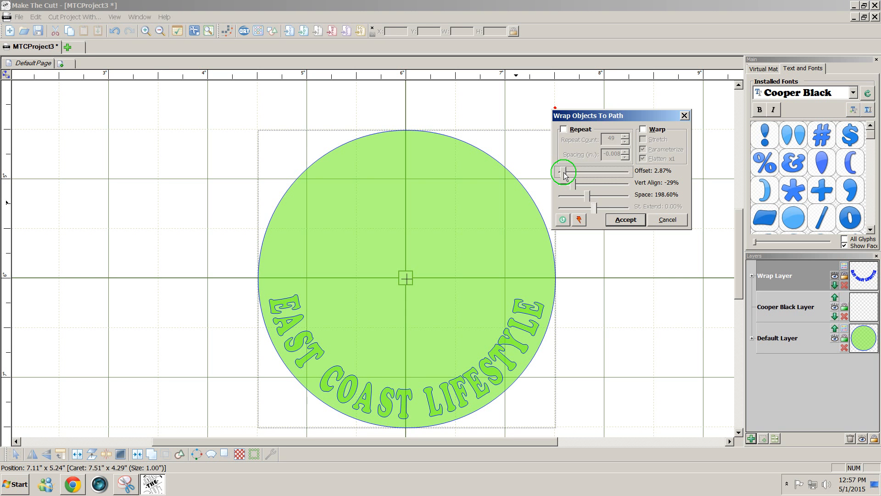
{"action": "left_click_drag", "start_coordinate": [564, 176], "coordinate": [564, 175]}
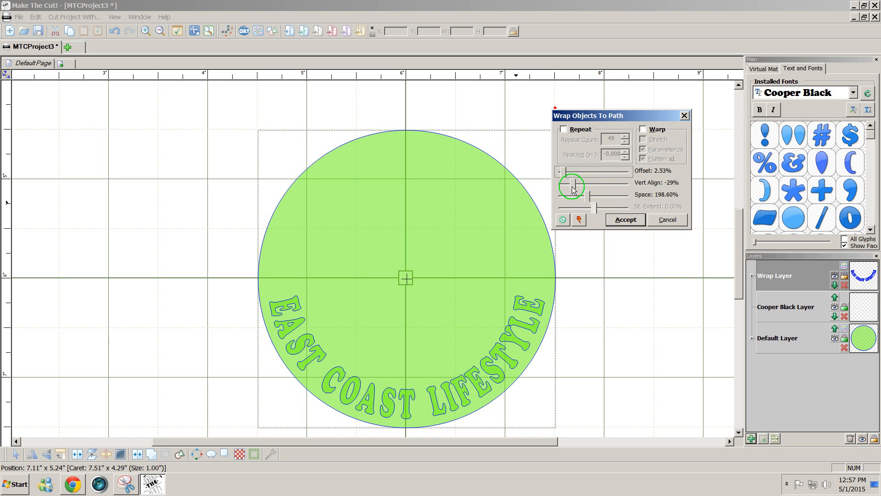
{"action": "mouse_move", "coordinate": [573, 188]}
{"action": "left_mouse_down"}
{"action": "mouse_move", "coordinate": [560, 190]}
{"action": "mouse_move", "coordinate": [588, 188]}
{"action": "mouse_move", "coordinate": [577, 187]}
{"action": "left_mouse_up"}
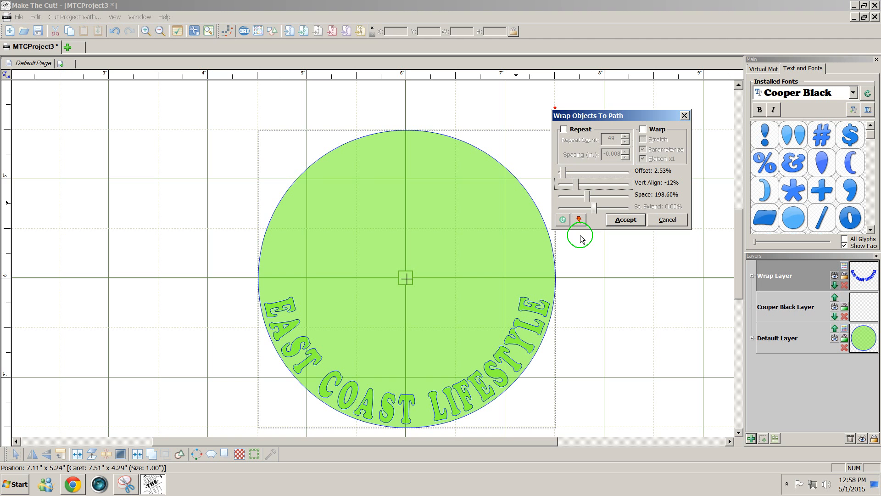
{"action": "left_click", "coordinate": [626, 219]}
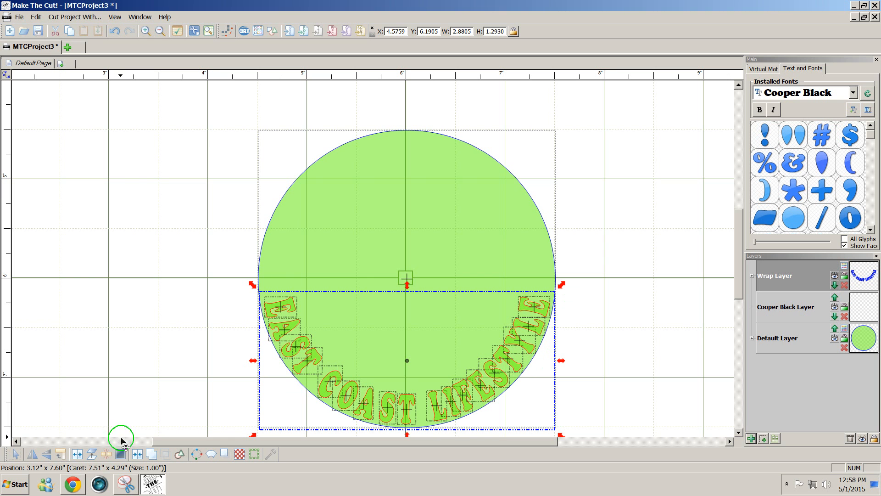
- Create a shadow layer with .12 in width and Rounded corners around the curved text
{"action": "left_click", "coordinate": [224, 454]}
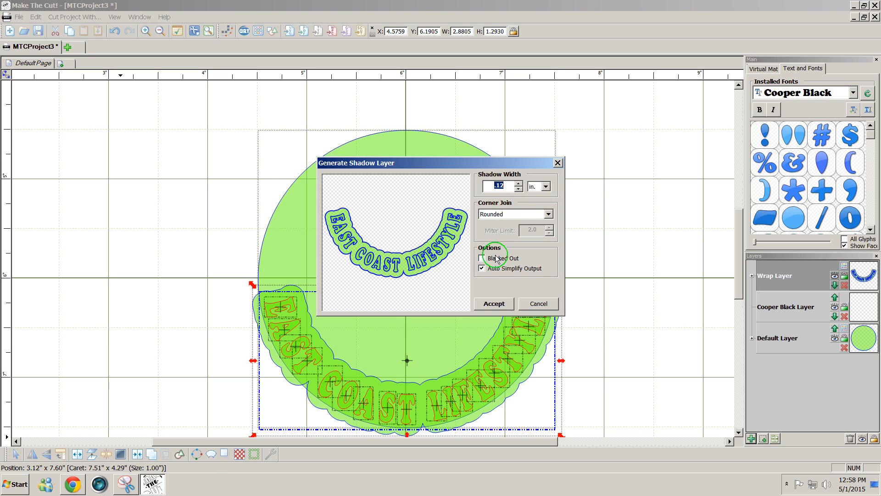
{"action": "left_click", "coordinate": [493, 304]}
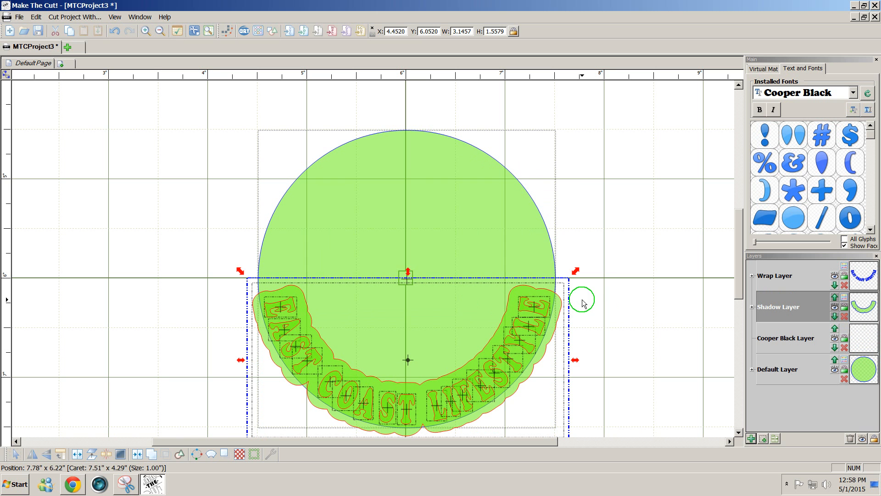
- Hide the shadow and green circle layers, then weld the curved letters into one shape
{"action": "left_click", "coordinate": [611, 290]}
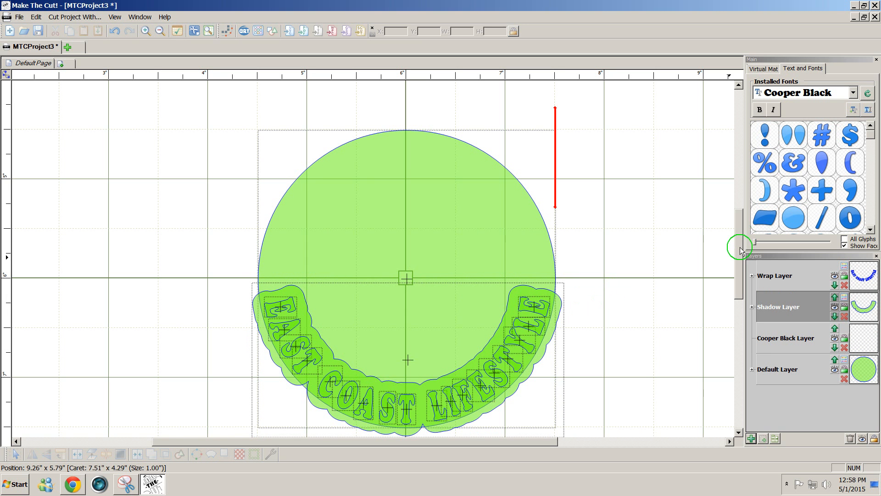
{"action": "left_click_drag", "start_coordinate": [740, 246], "coordinate": [739, 269]}
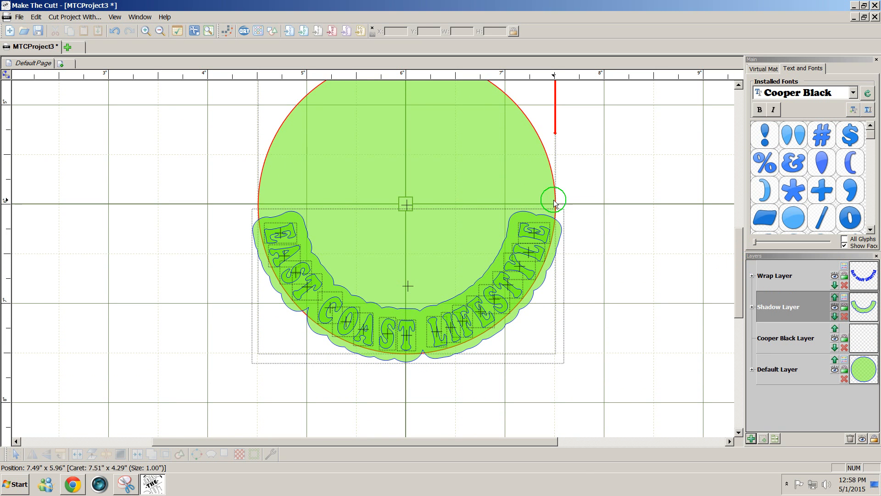
{"action": "left_click", "coordinate": [836, 307]}
{"action": "left_click", "coordinate": [837, 307]}
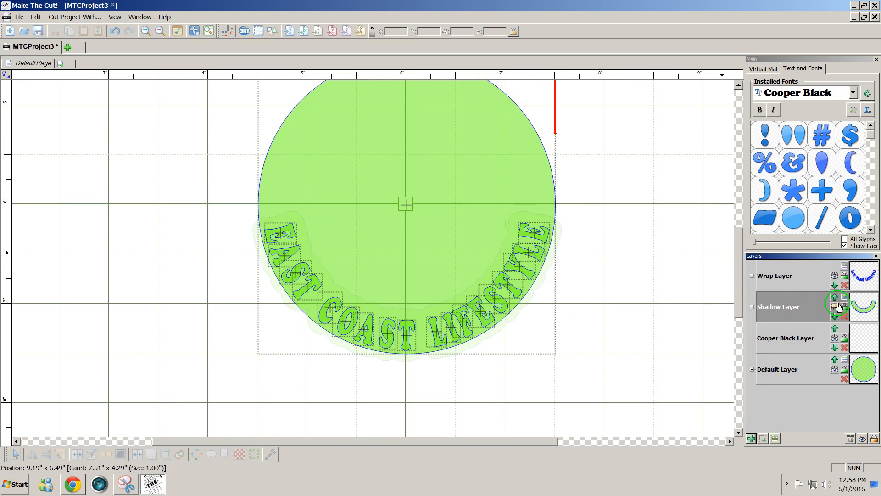
{"action": "left_click", "coordinate": [835, 369]}
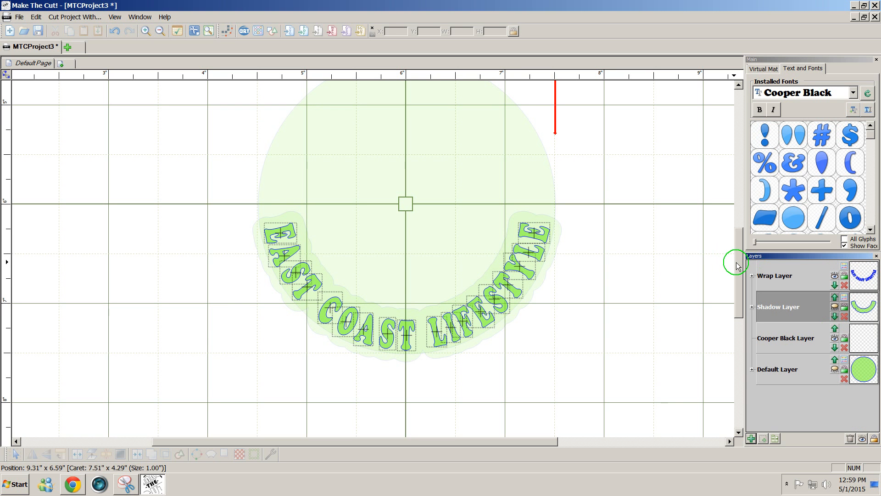
{"action": "left_click_drag", "start_coordinate": [227, 174], "coordinate": [652, 385]}
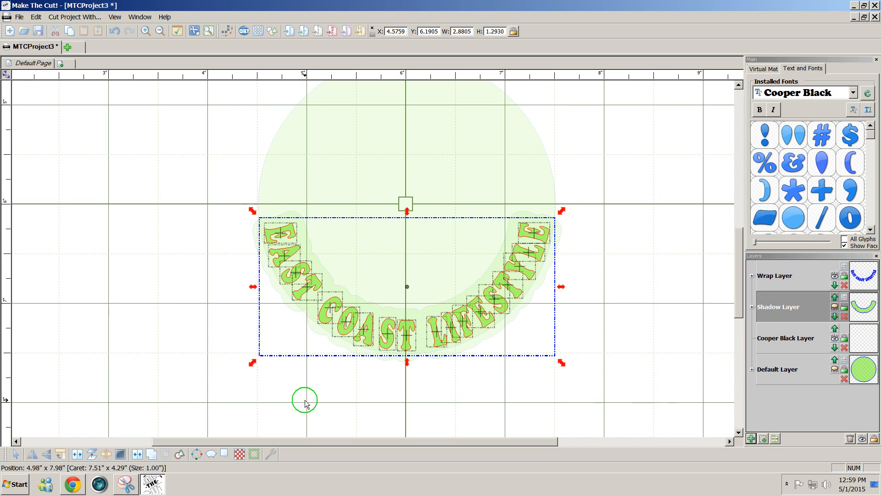
{"action": "left_click", "coordinate": [140, 457]}
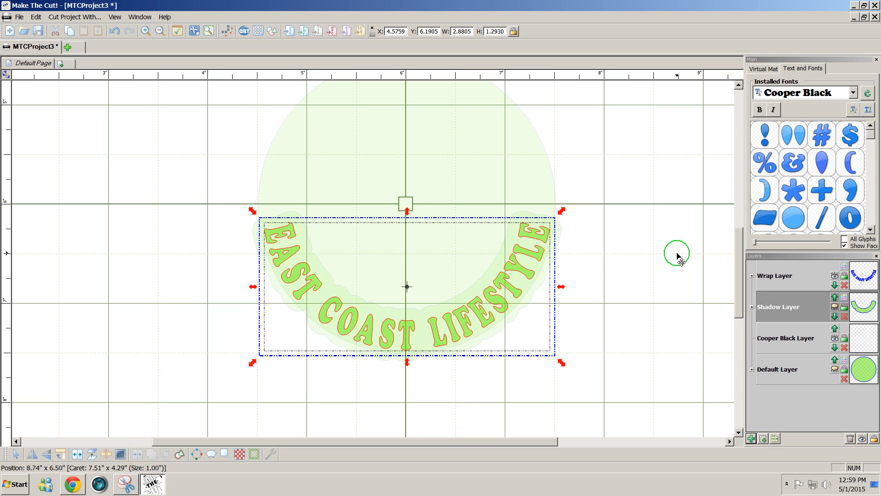
- Switch the virtual mat colour scheme from Green to Contrast
{"action": "left_click", "coordinate": [774, 69]}
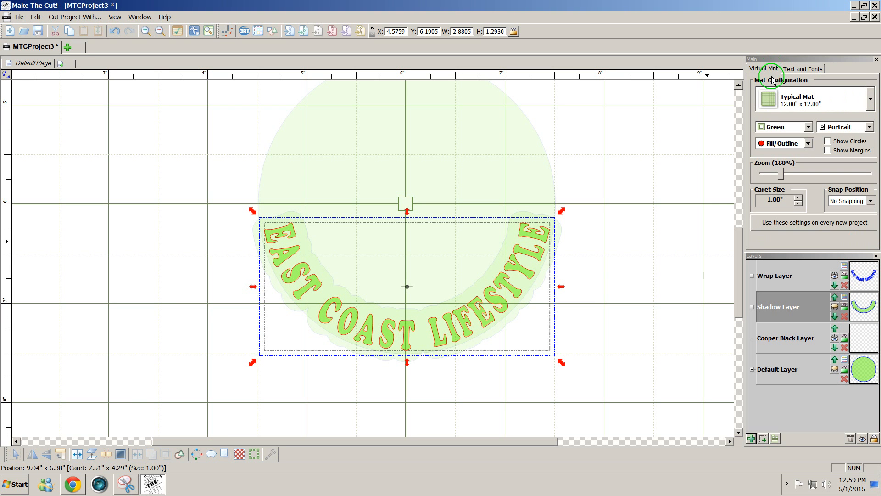
{"action": "left_click", "coordinate": [809, 126]}
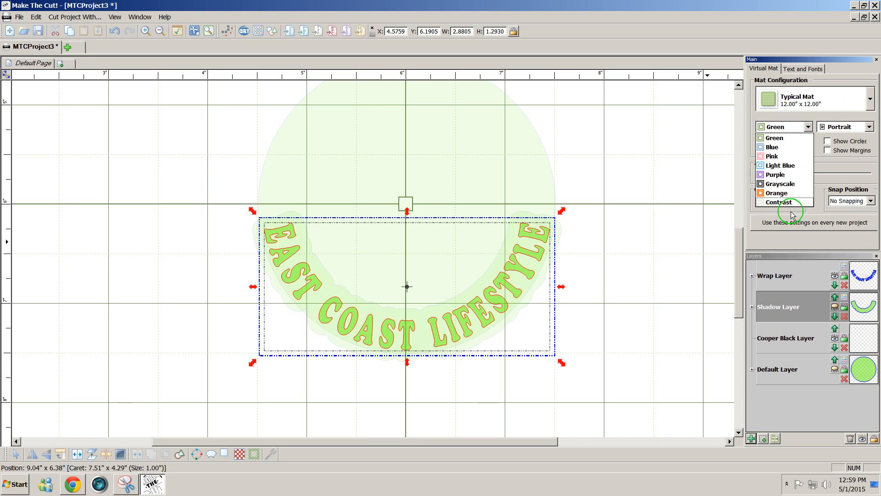
{"action": "left_click", "coordinate": [789, 206]}
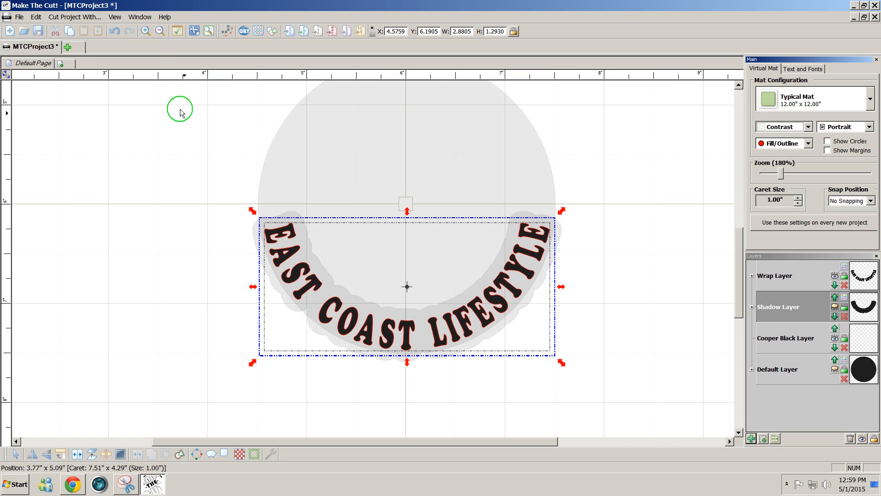
- Export the selected design to the Desktop as the SVG file EastCoastLifestyle1
{"action": "left_click", "coordinate": [20, 17]}
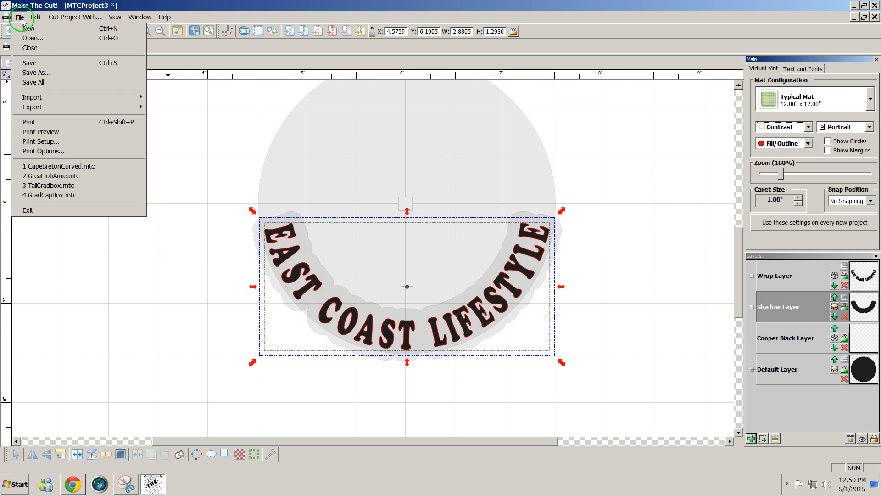
{"action": "mouse_move", "coordinate": [53, 107]}
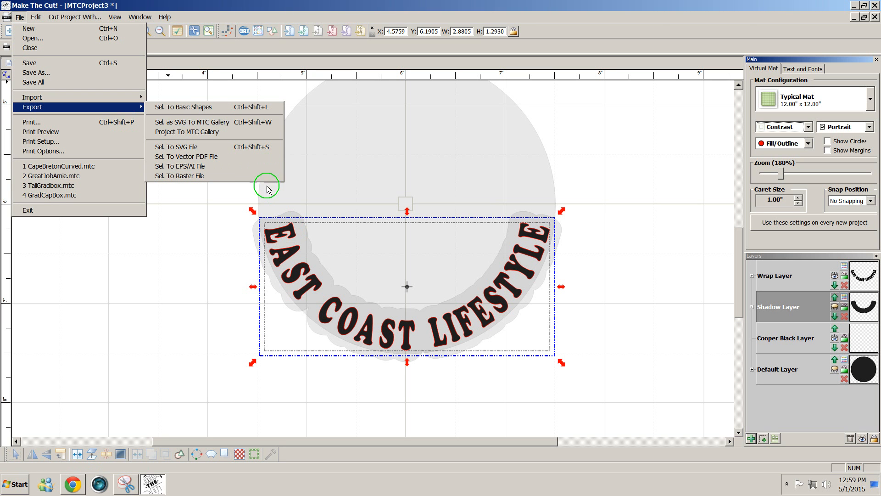
{"action": "mouse_move", "coordinate": [101, 111]}
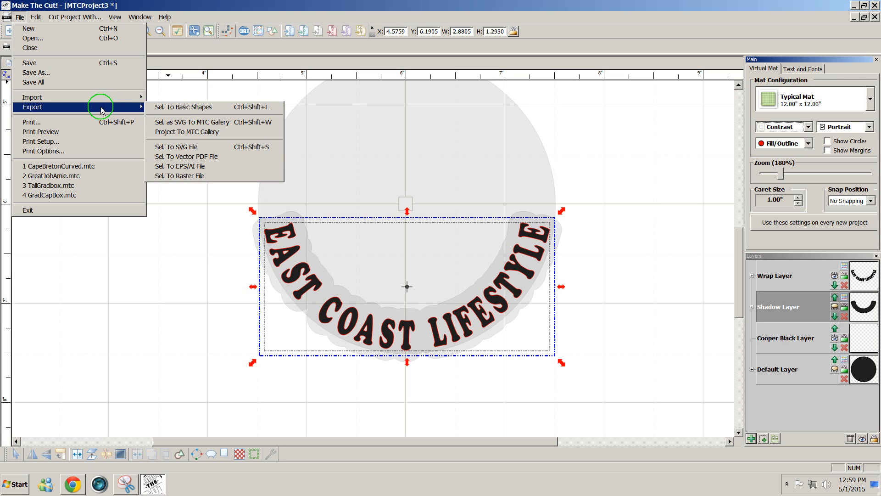
{"action": "left_click", "coordinate": [189, 148]}
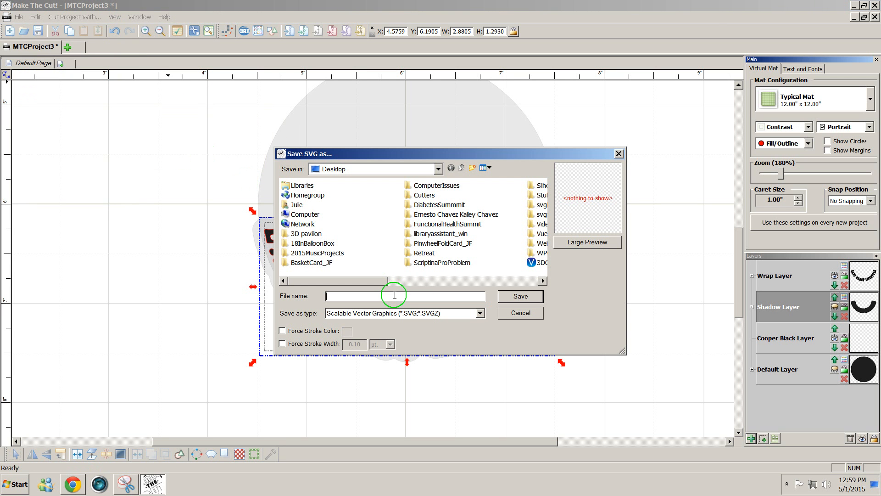
{"action": "type", "text": "Ea"}
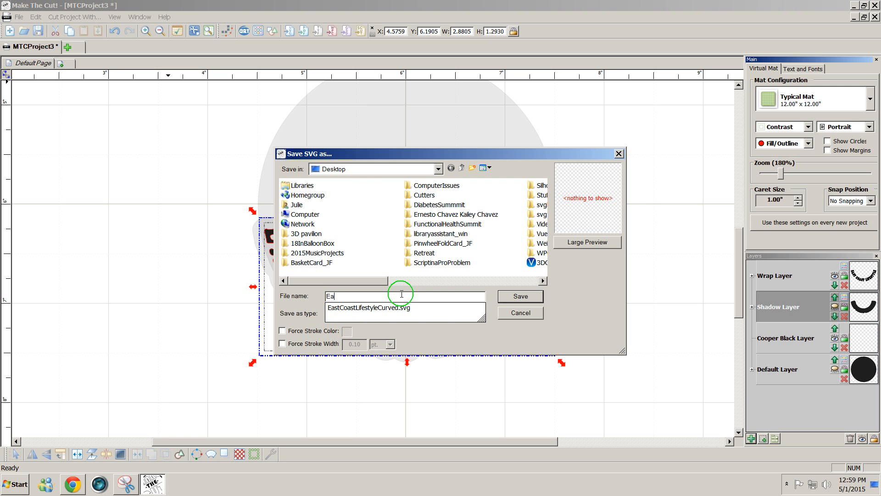
{"action": "type", "text": "stCoastLifestyle1"}
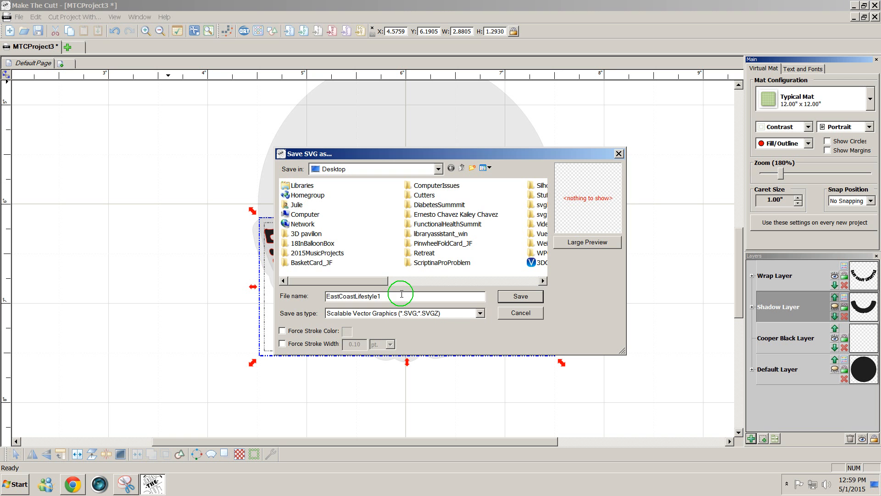
{"action": "left_click", "coordinate": [523, 296]}
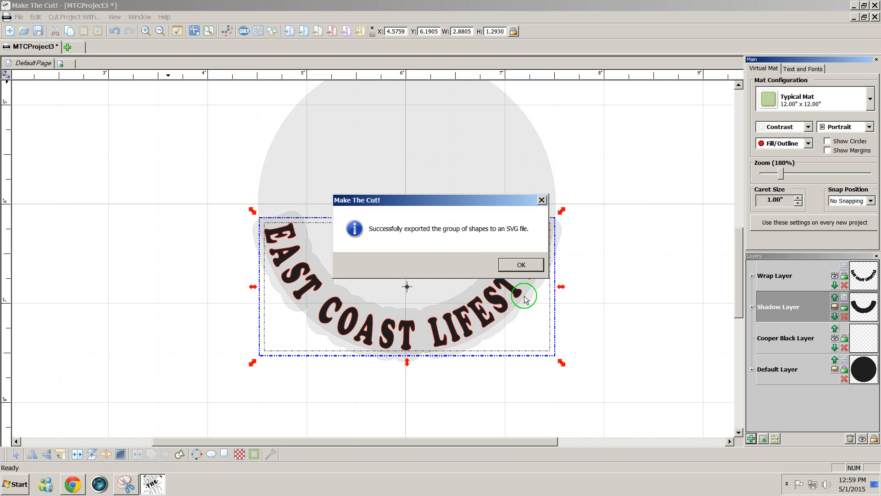
{"action": "left_click", "coordinate": [521, 265]}
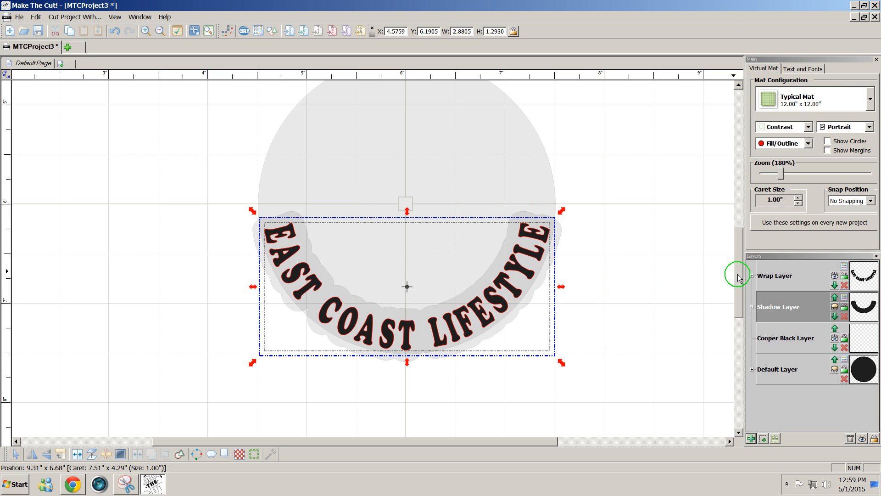
{"action": "left_click_drag", "start_coordinate": [739, 277], "coordinate": [739, 284]}
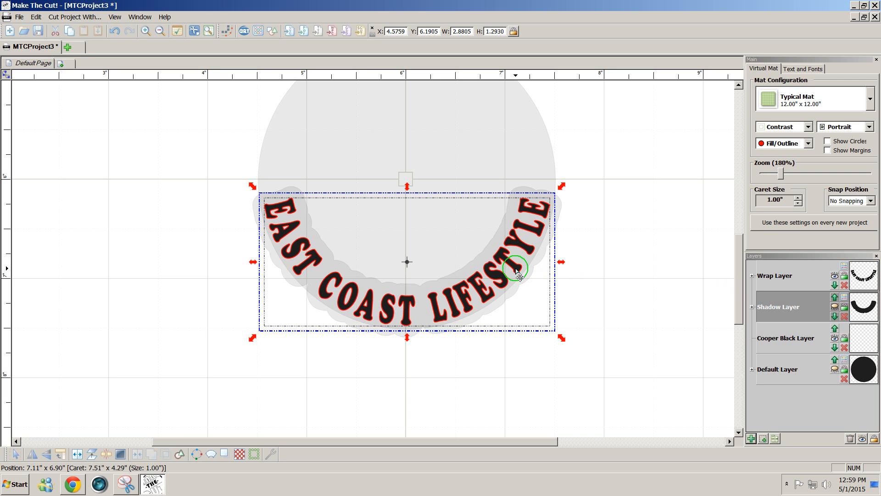
{"action": "left_click", "coordinate": [15, 484]}
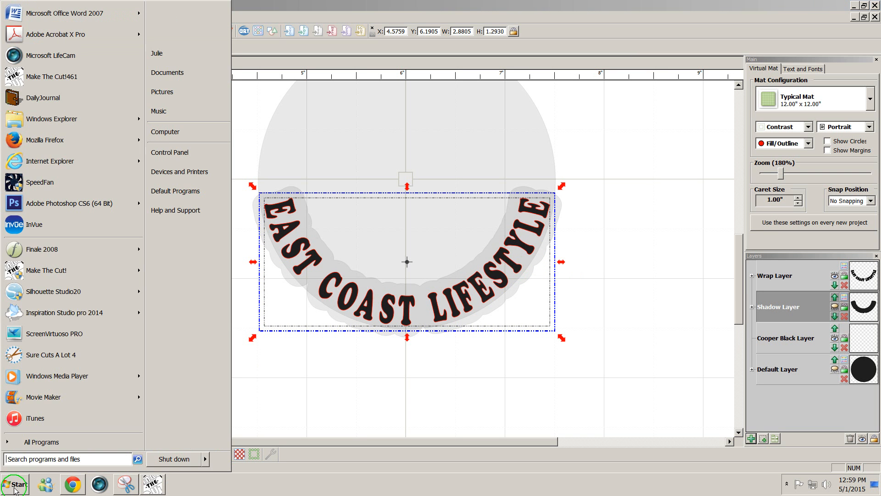
- Launch InVue and create a blank 12 x 12 in document
{"action": "left_click", "coordinate": [50, 224]}
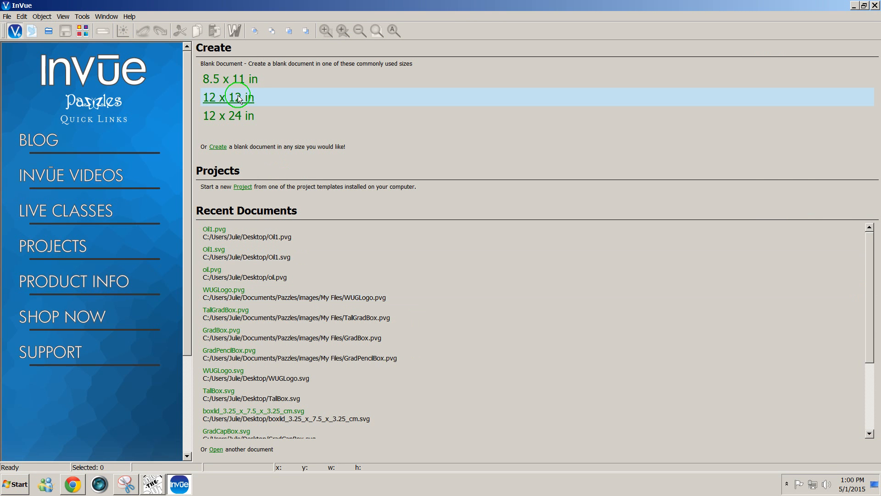
{"action": "left_click", "coordinate": [240, 99]}
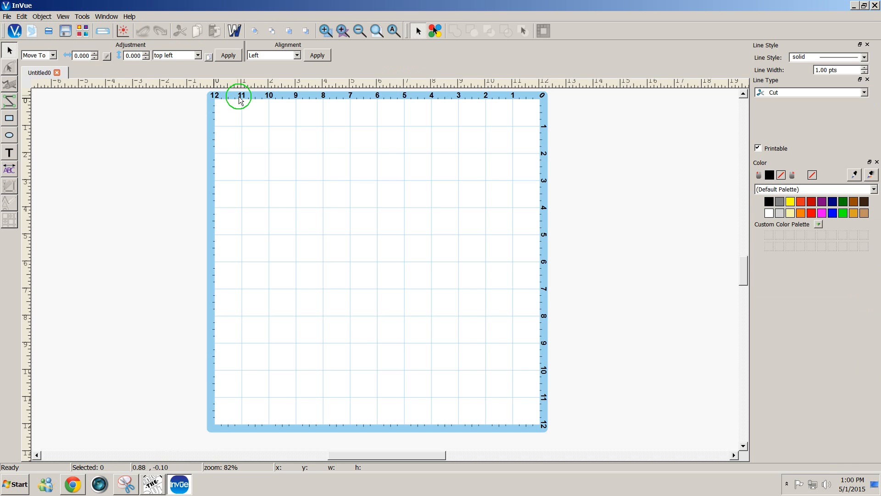
{"action": "left_click", "coordinate": [7, 16]}
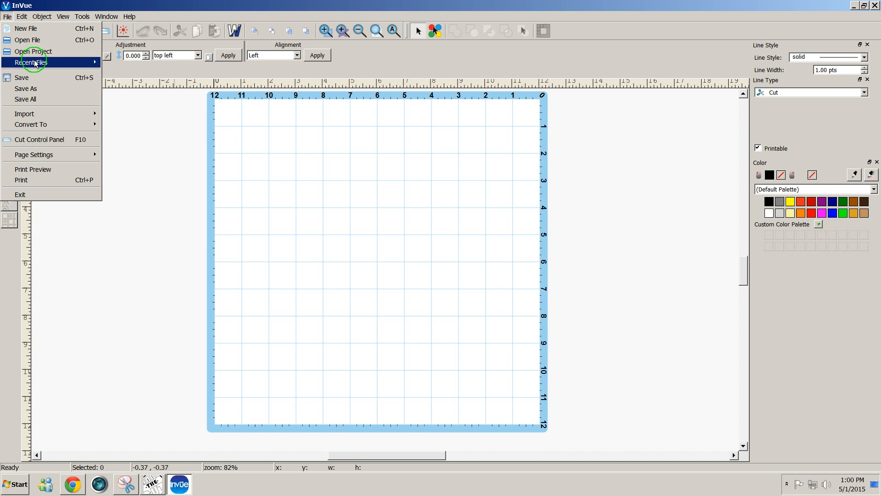
- Open EastCoastLifestyle1.svg from the Desktop, accepting the 90 DPI setting
{"action": "left_click", "coordinate": [39, 40]}
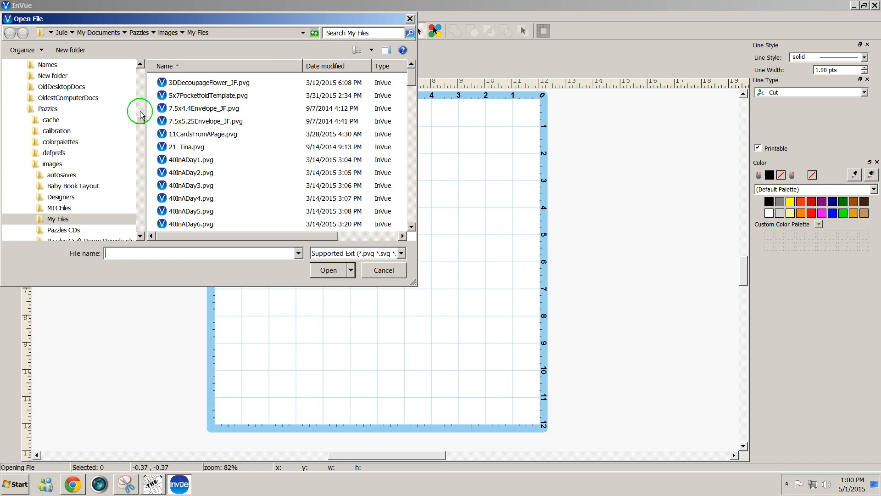
{"action": "left_click_drag", "start_coordinate": [141, 119], "coordinate": [149, 55]}
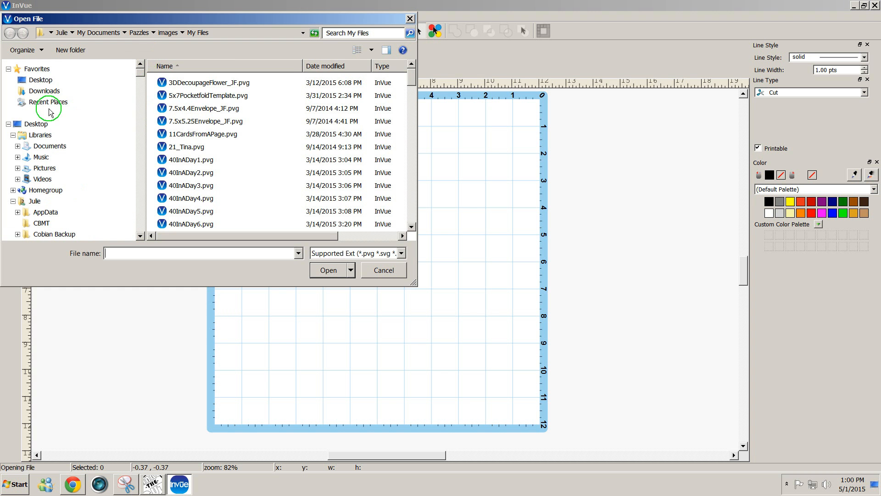
{"action": "left_click", "coordinate": [38, 124]}
{"action": "left_click_drag", "start_coordinate": [415, 98], "coordinate": [415, 184]}
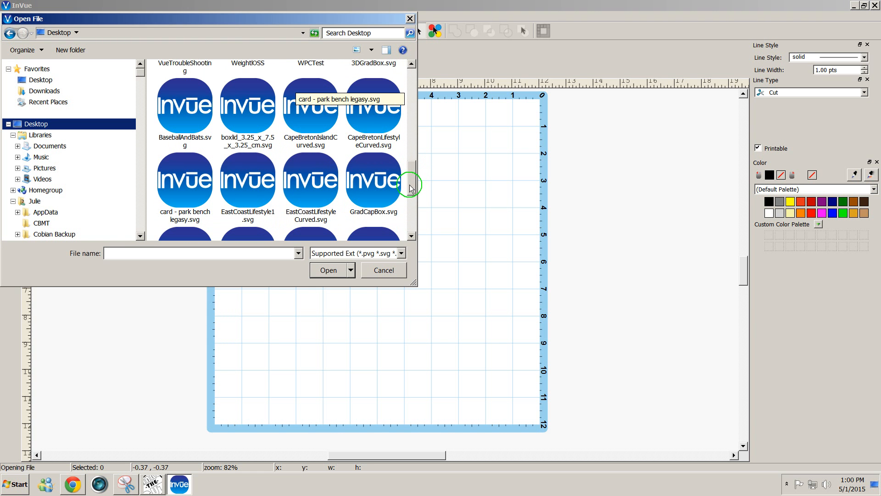
{"action": "left_click", "coordinate": [258, 180]}
{"action": "left_click", "coordinate": [329, 270]}
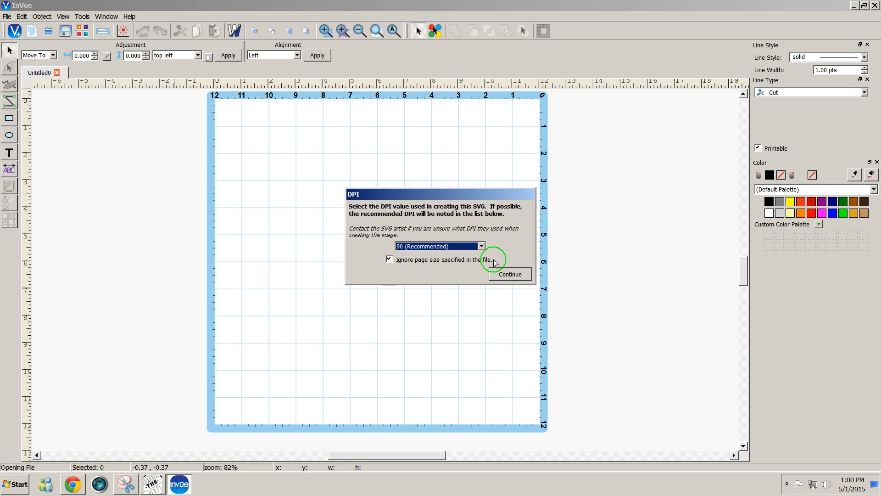
{"action": "left_click", "coordinate": [512, 276]}
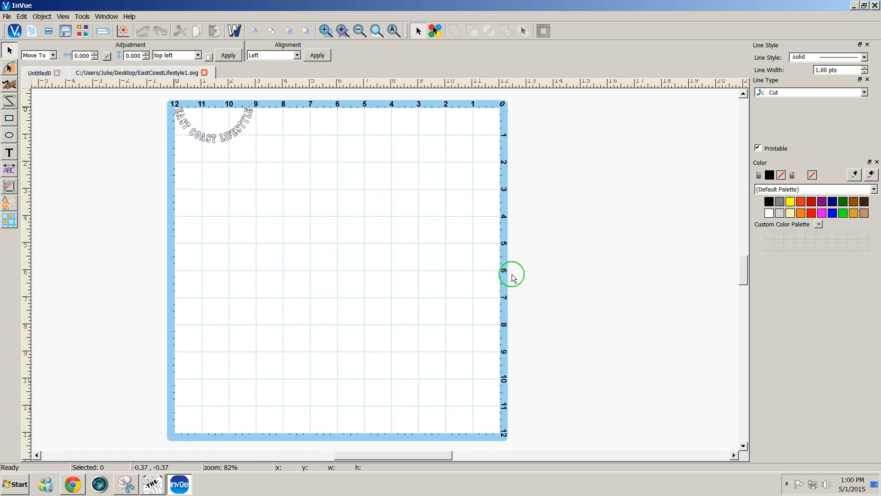
- Move the curved text toward the mat's upper right, then return to Make The Cut!
{"action": "left_click_drag", "start_coordinate": [159, 96], "coordinate": [292, 183]}
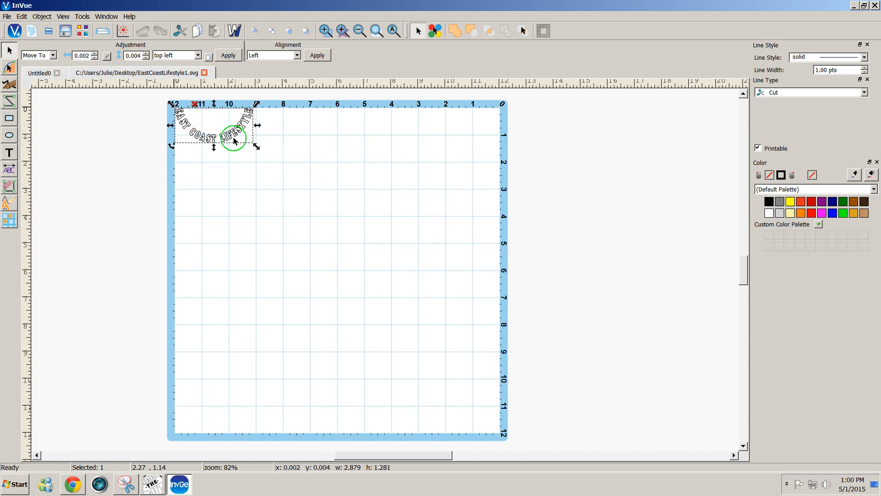
{"action": "left_click_drag", "start_coordinate": [228, 133], "coordinate": [446, 164]}
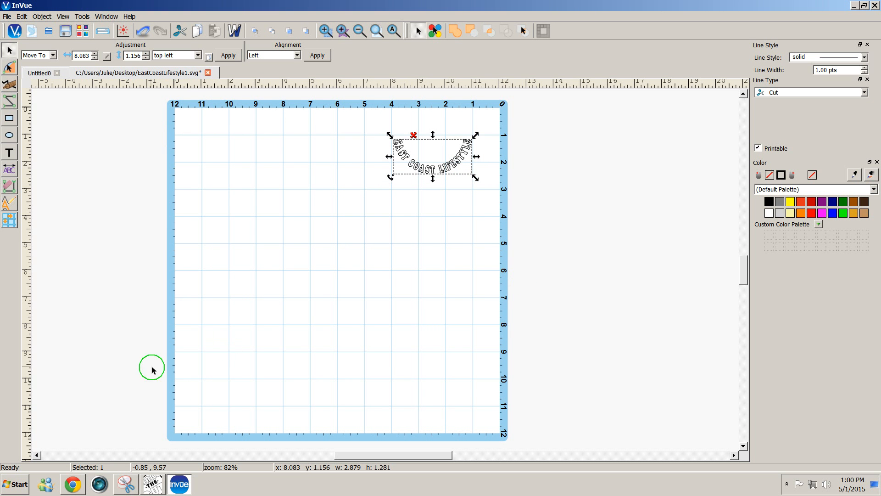
{"action": "left_click", "coordinate": [148, 487]}
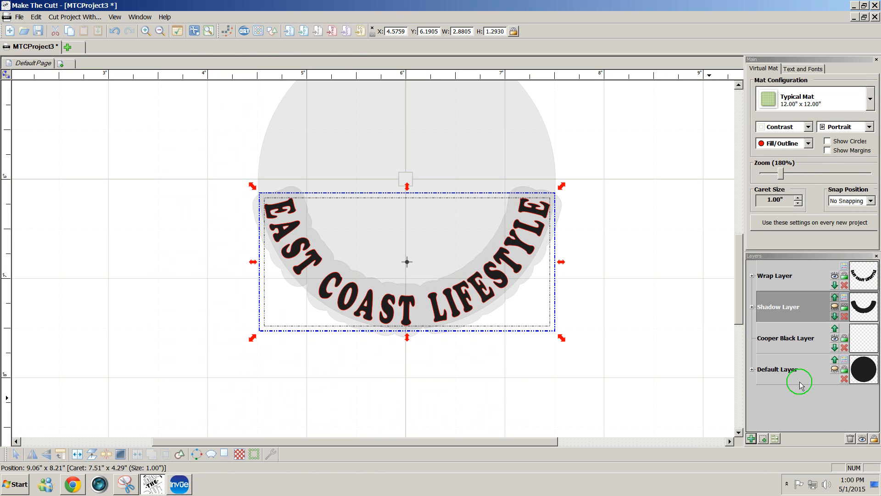
- Make the shadow layer visible again and colour it yellow
{"action": "left_click", "coordinate": [840, 308]}
{"action": "left_click", "coordinate": [694, 316]}
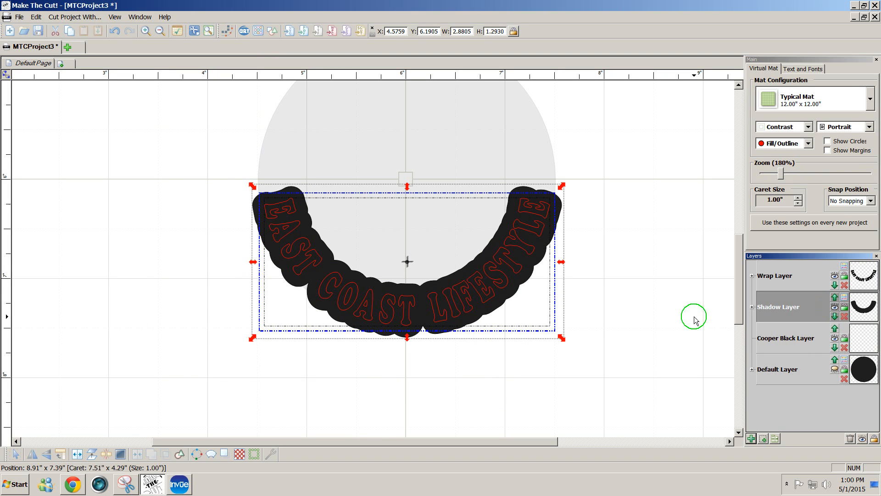
{"action": "left_click", "coordinate": [845, 296]}
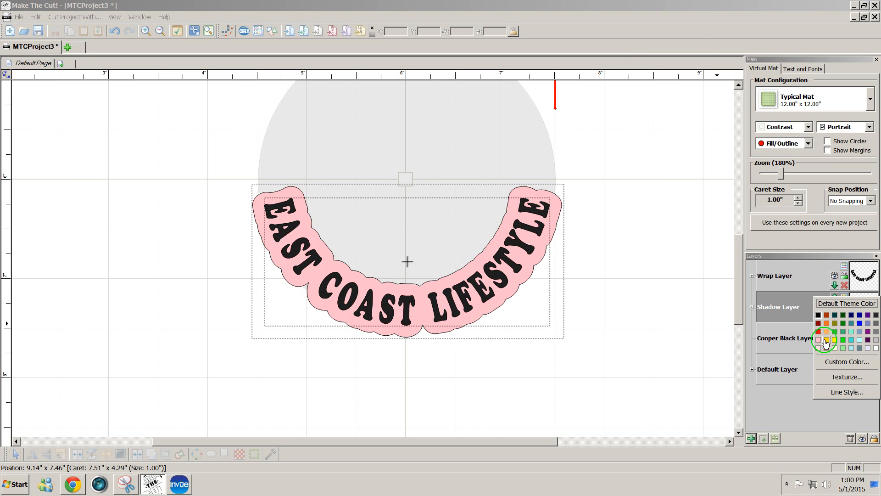
{"action": "left_click", "coordinate": [827, 339]}
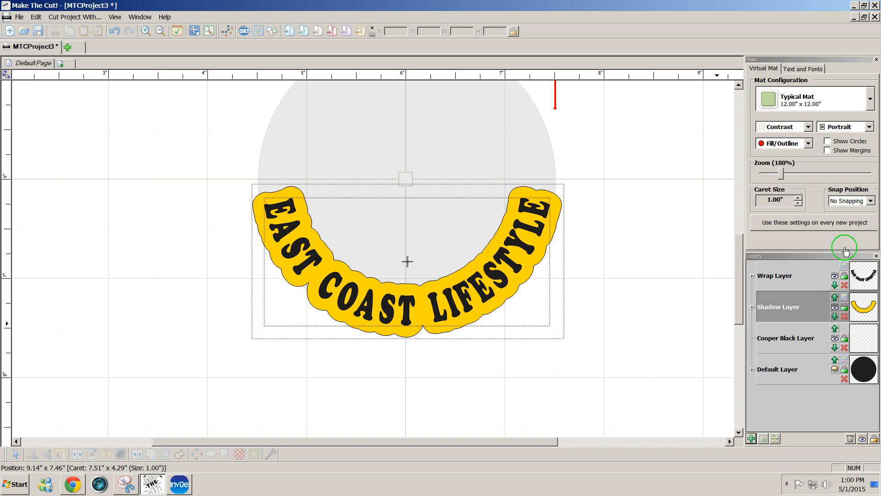
- Colour the curved lettering navy blue and select the whole design
{"action": "left_click", "coordinate": [845, 265]}
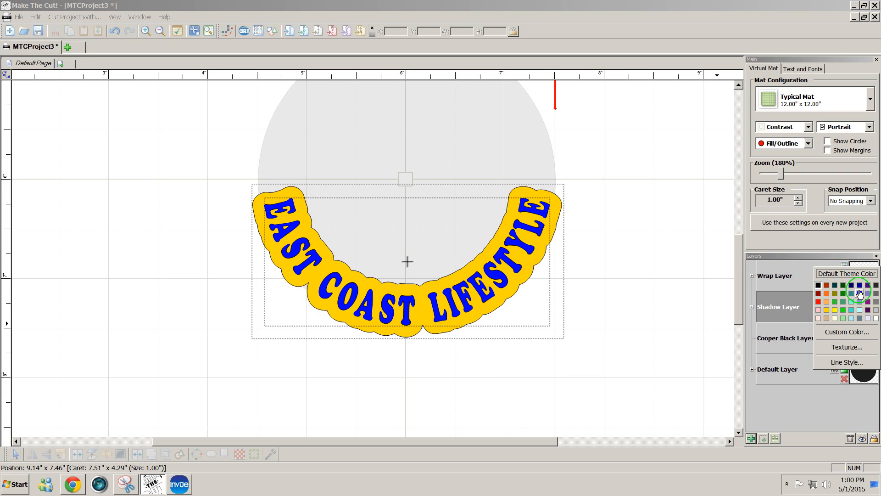
{"action": "left_click", "coordinate": [860, 287]}
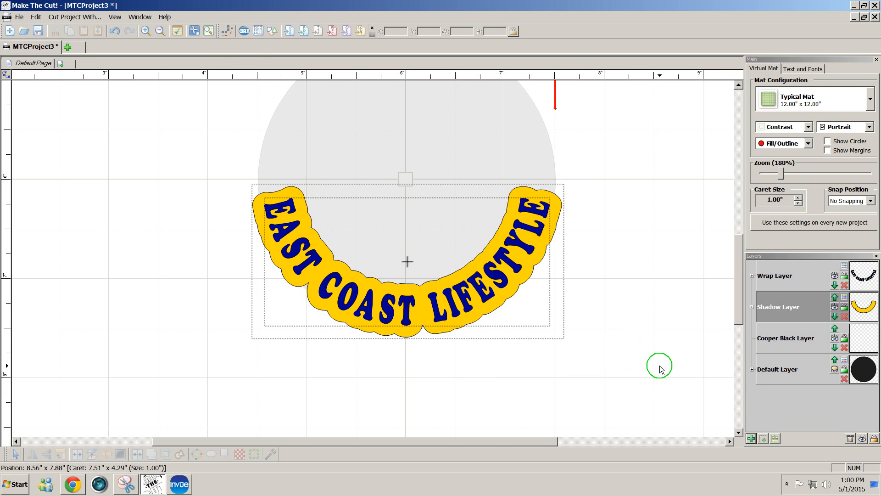
{"action": "left_click_drag", "start_coordinate": [660, 365], "coordinate": [208, 69]}
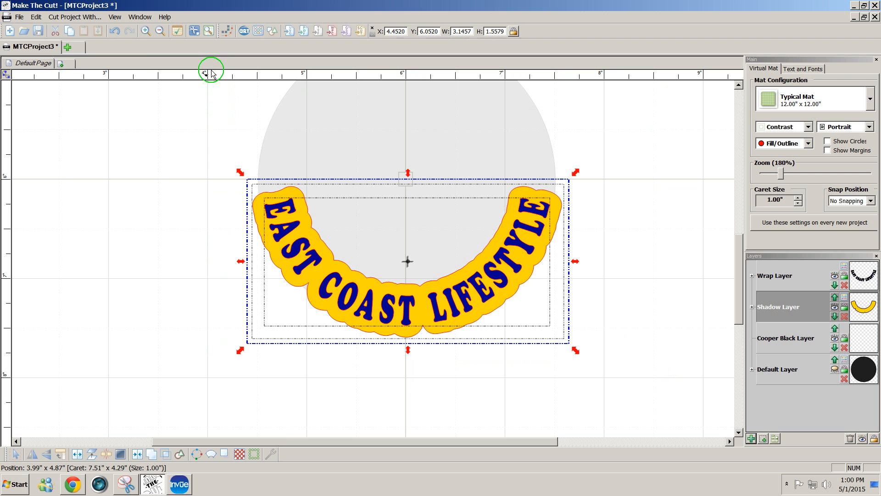
- Export the yellow-and-navy design to the Desktop as EastCoastLifestyle2.svg
{"action": "left_click", "coordinate": [20, 17]}
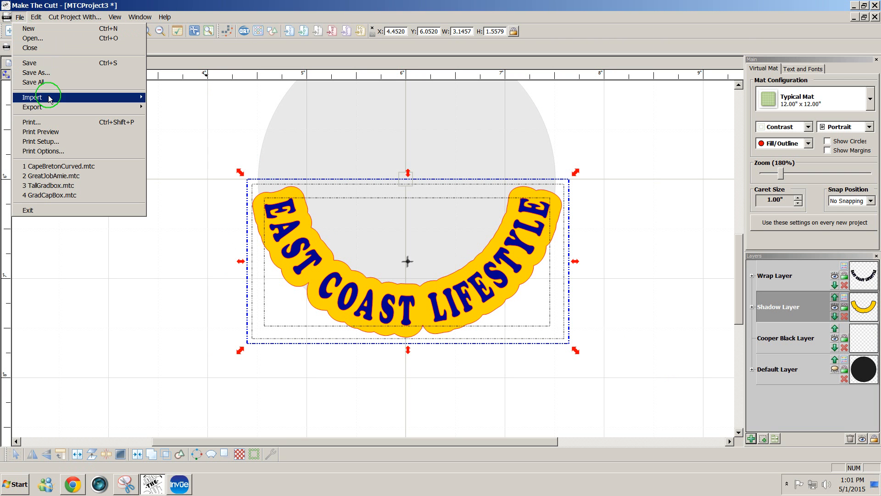
{"action": "mouse_move", "coordinate": [33, 106]}
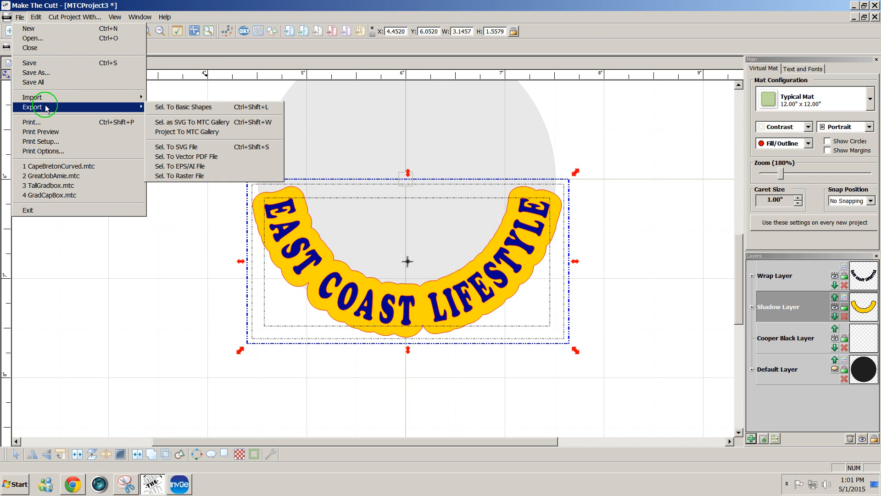
{"action": "left_click", "coordinate": [148, 148]}
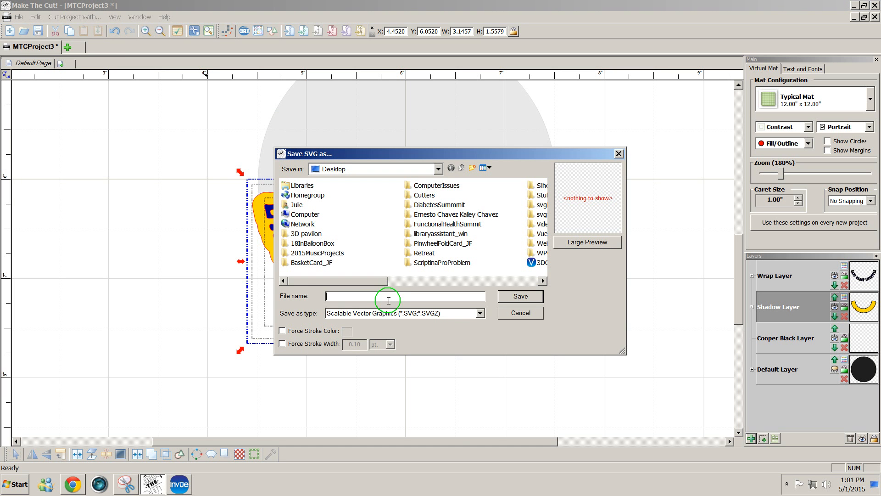
{"action": "type", "text": "Ea"}
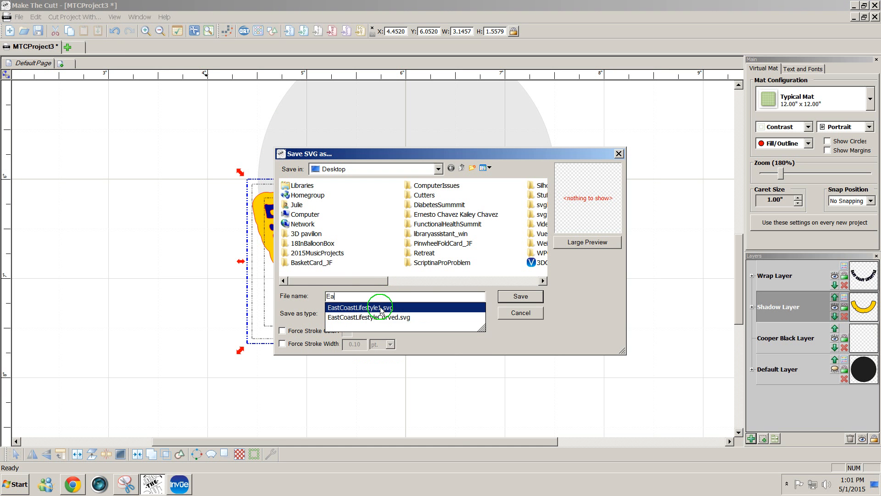
{"action": "left_click", "coordinate": [357, 307]}
{"action": "left_click", "coordinate": [378, 296]}
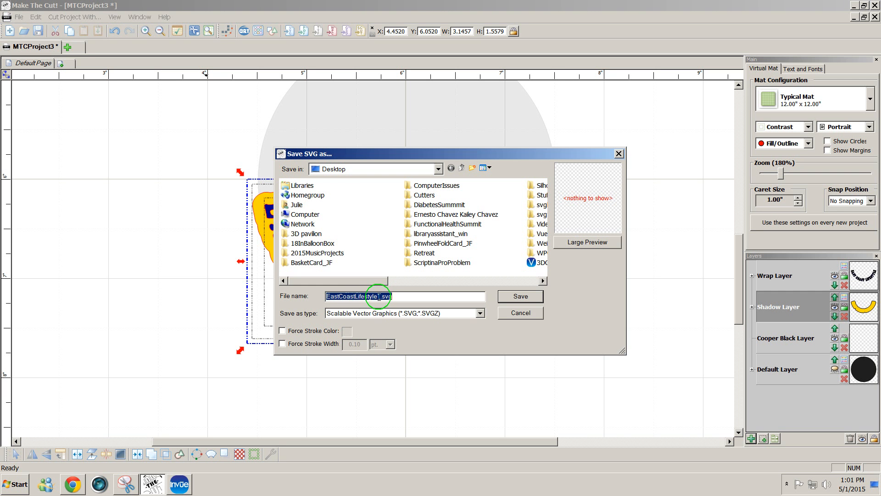
{"action": "type", "text": "2"}
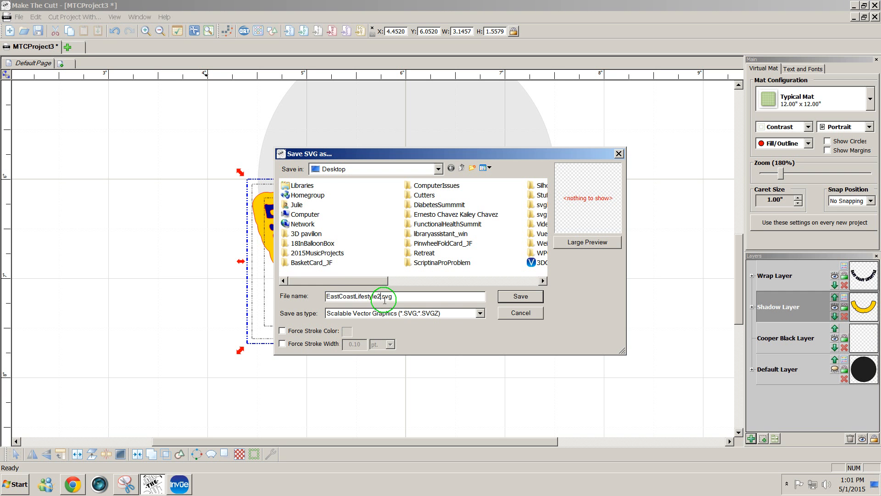
{"action": "left_click", "coordinate": [507, 298]}
{"action": "left_click", "coordinate": [507, 262]}
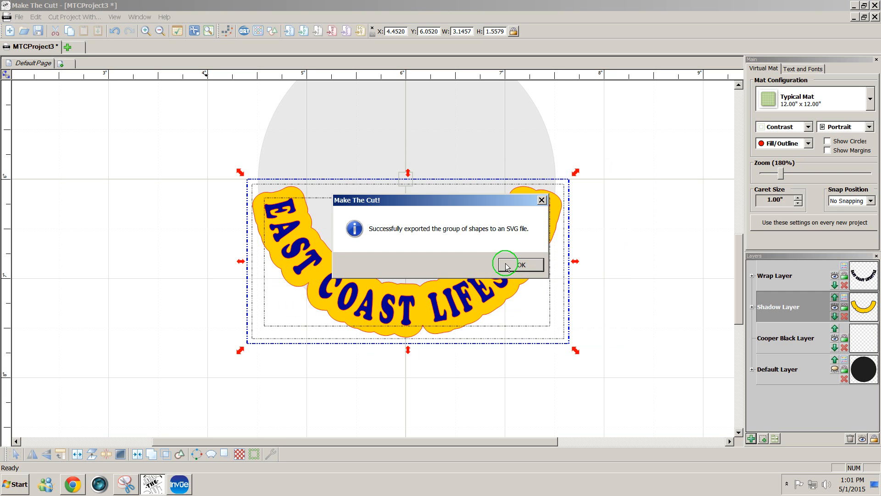
{"action": "left_click", "coordinate": [180, 485]}
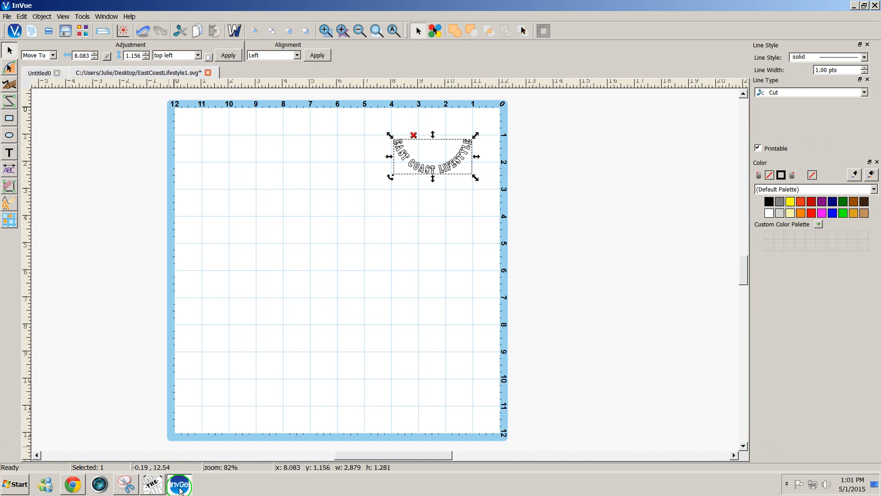
- Open EastCoastLifestyle2.svg in InVue at the recommended import DPI
{"action": "left_click", "coordinate": [8, 17]}
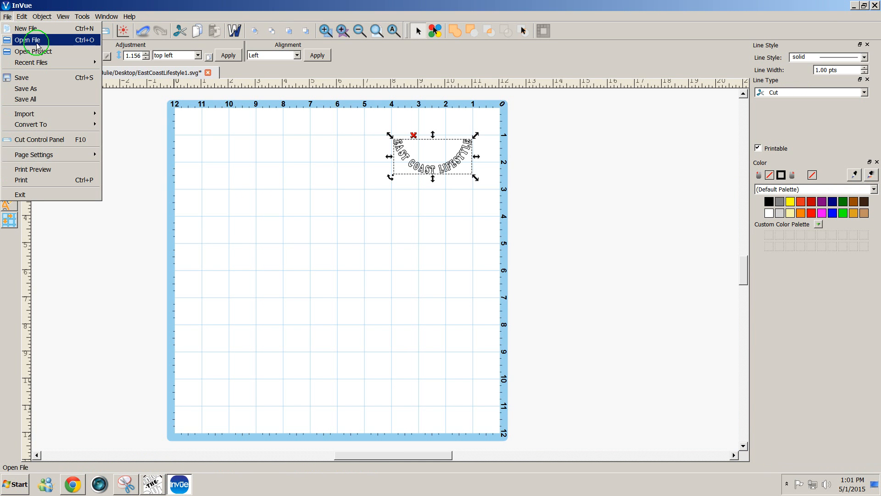
{"action": "left_click", "coordinate": [27, 40]}
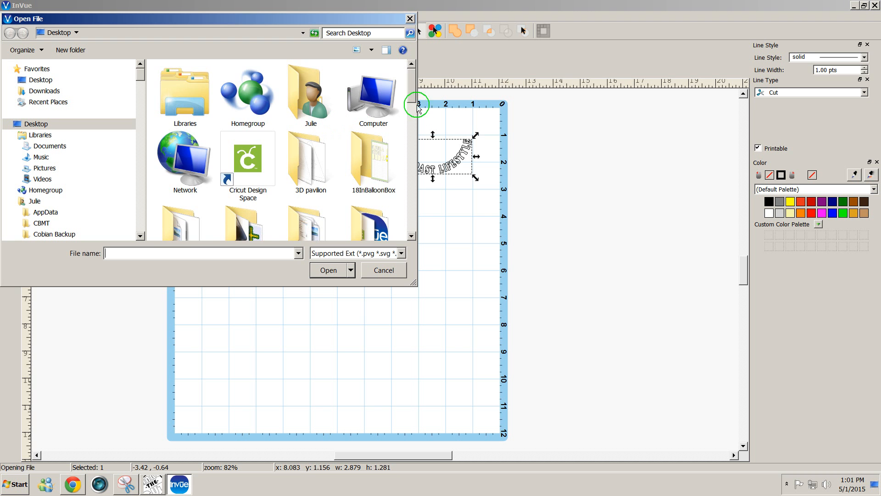
{"action": "left_click_drag", "start_coordinate": [413, 96], "coordinate": [408, 194]}
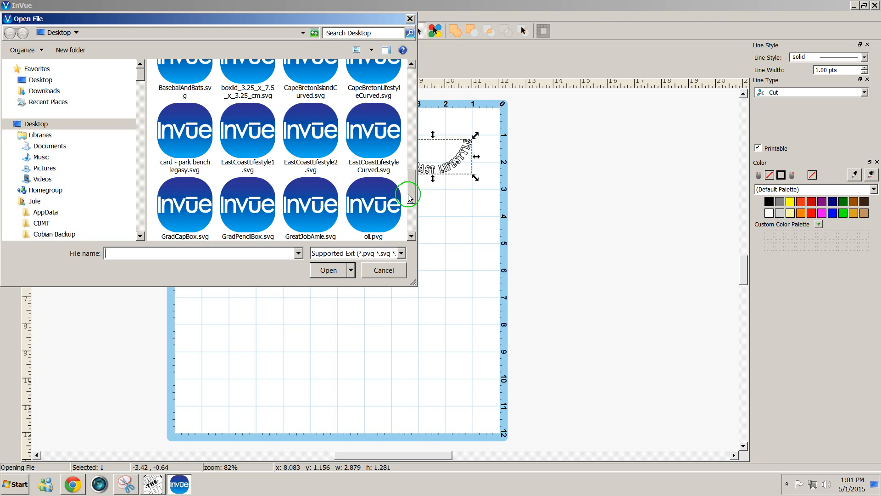
{"action": "left_click", "coordinate": [319, 145]}
{"action": "left_click", "coordinate": [328, 271]}
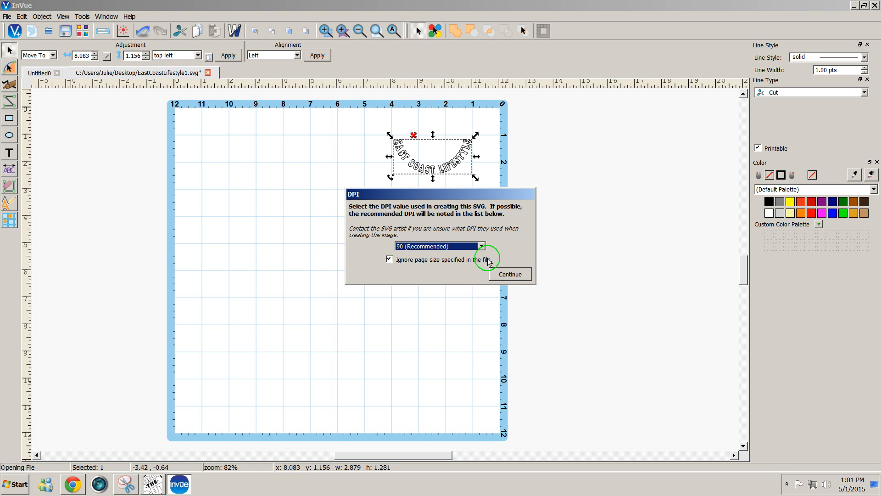
{"action": "left_click", "coordinate": [509, 275]}
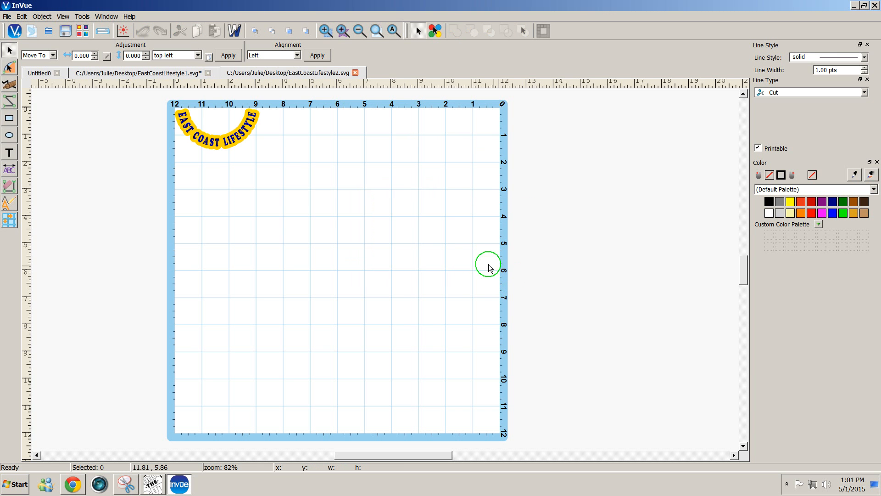
- Move the imported curved design toward the mat's upper right
{"action": "left_click_drag", "start_coordinate": [327, 209], "coordinate": [160, 79]}
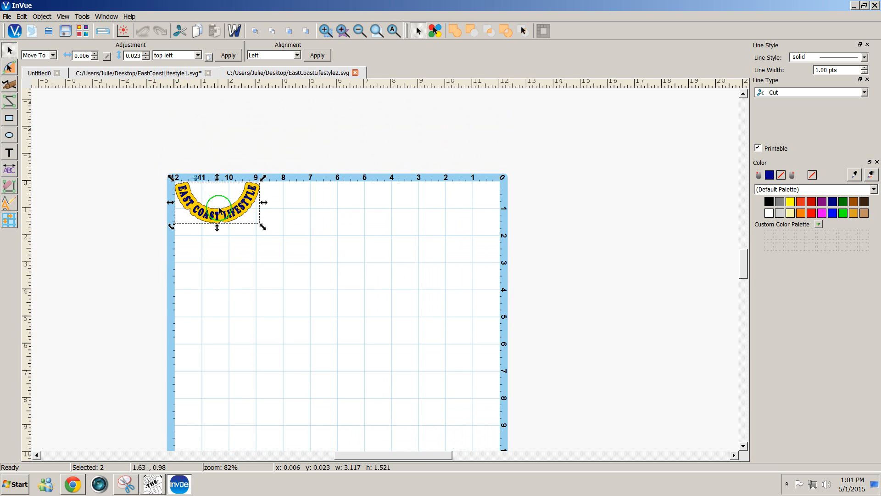
{"action": "left_click_drag", "start_coordinate": [217, 215], "coordinate": [423, 245]}
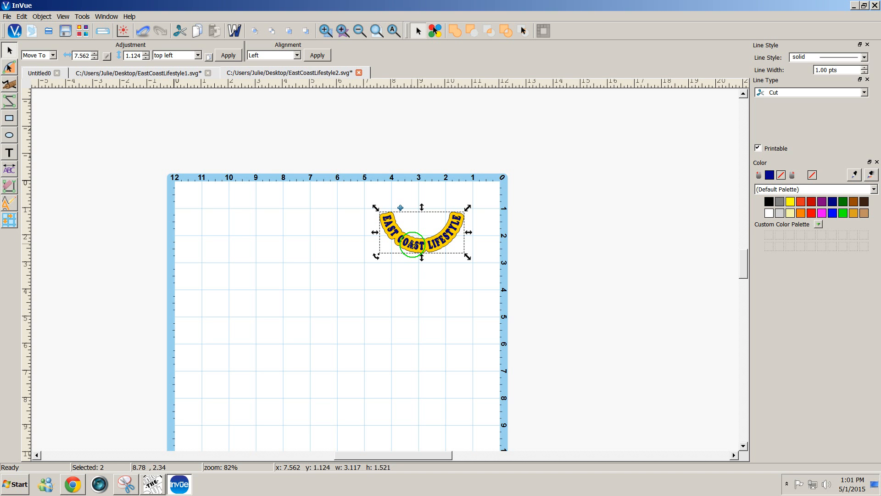
{"action": "right_click", "coordinate": [412, 244]}
- Change the design's fill to its pen colour, then delete it from the mat
{"action": "mouse_move", "coordinate": [443, 401]}
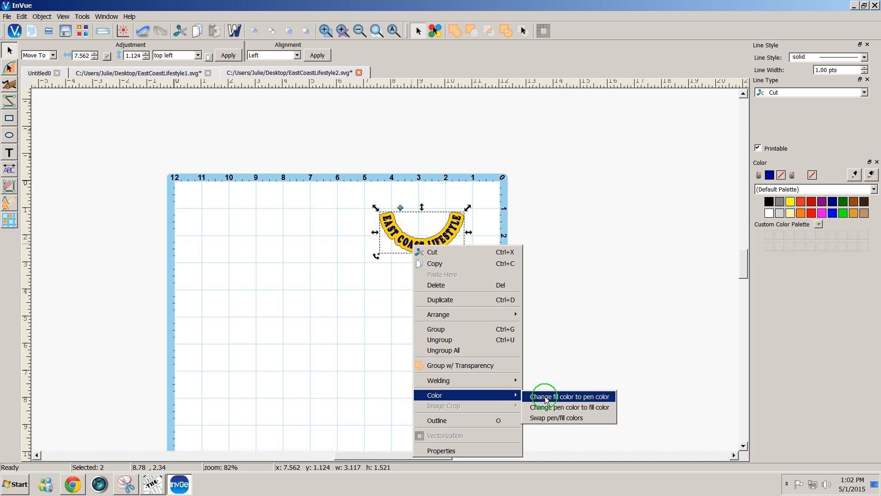
{"action": "left_click", "coordinate": [546, 398]}
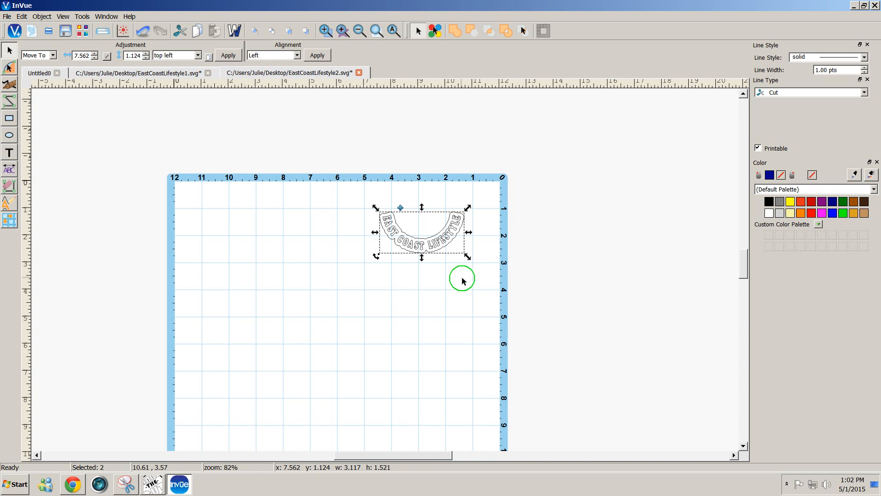
{"action": "key", "text": "Delete"}
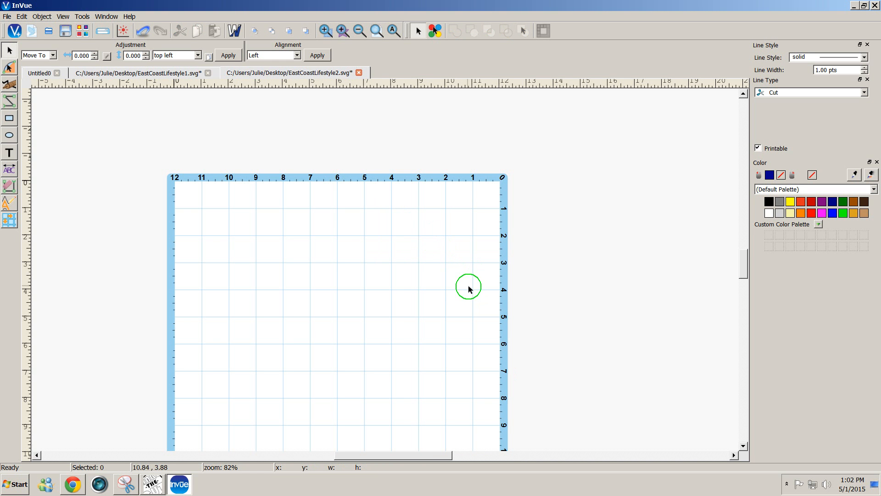
- Restore the deleted curved design and give it a solid black outline and fill
{"action": "left_click_drag", "start_coordinate": [359, 192], "coordinate": [500, 331]}
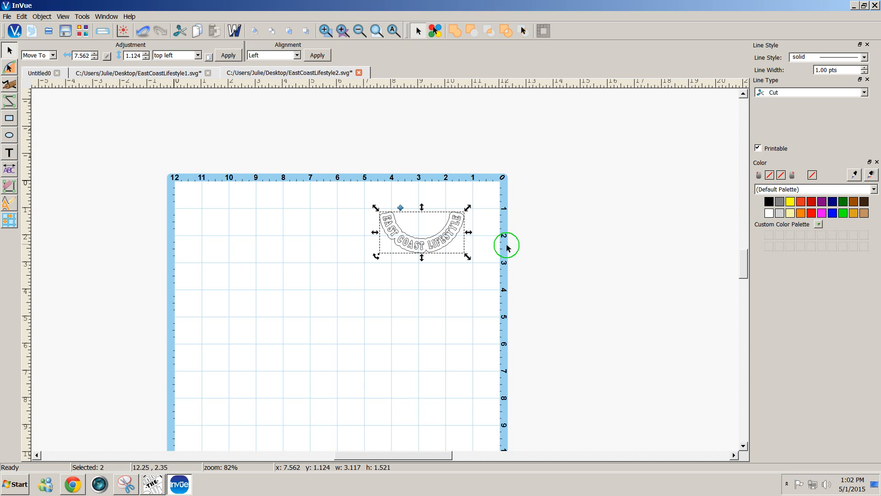
{"action": "key", "text": "Delete"}
{"action": "key", "text": "ctrl+z"}
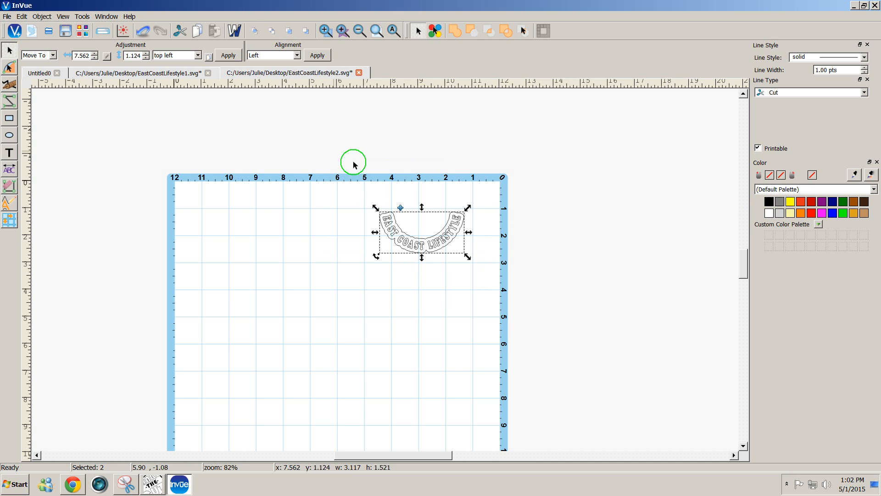
{"action": "left_click", "coordinate": [768, 201]}
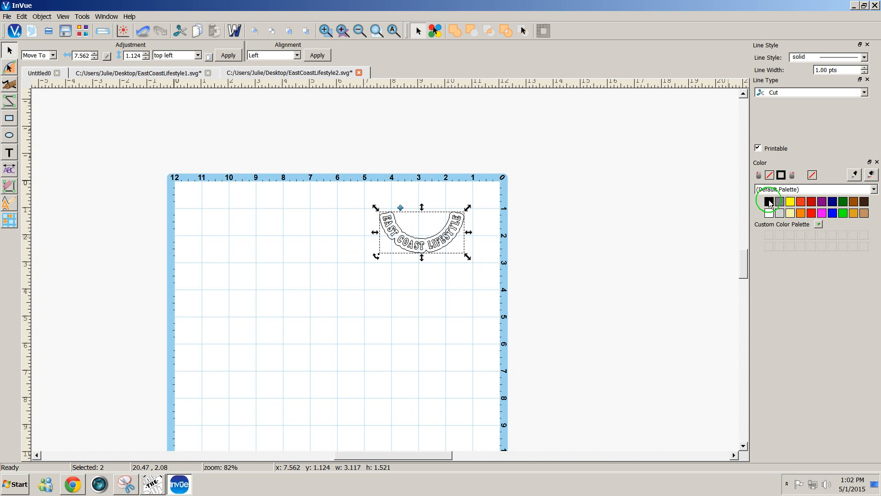
{"action": "left_click", "coordinate": [490, 296]}
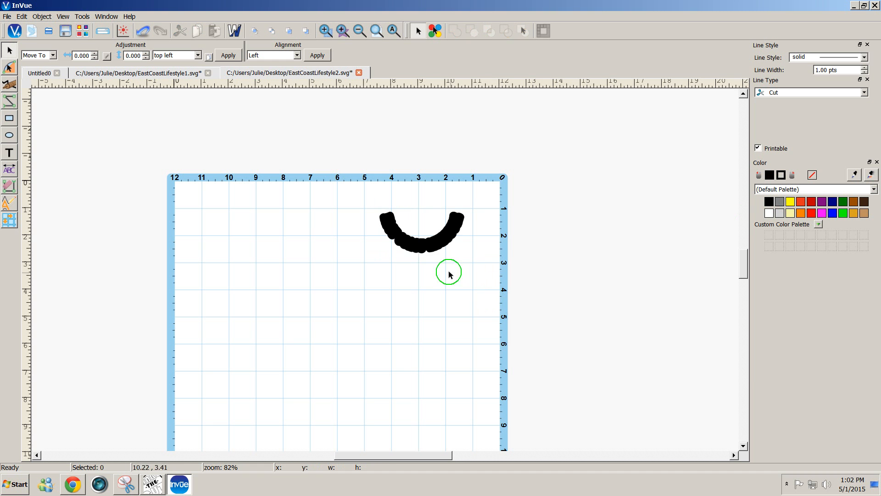
{"action": "left_click", "coordinate": [437, 253]}
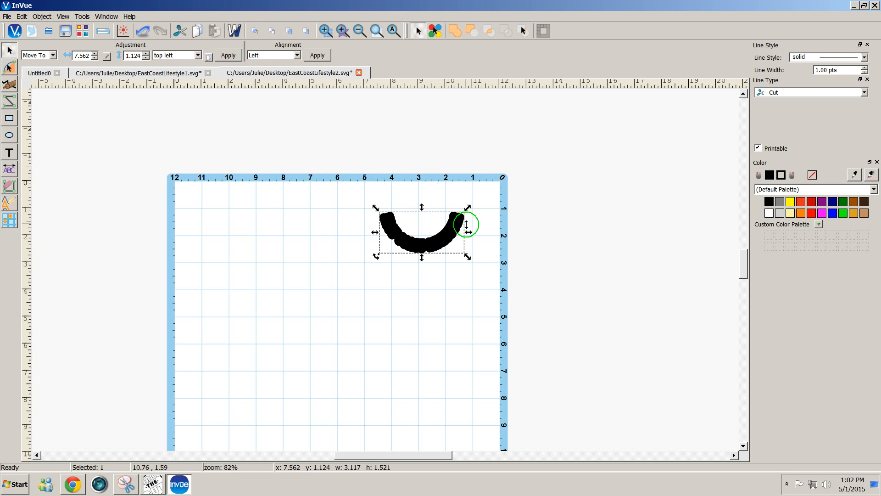
- Select the black curved shadow arc on its own
{"action": "left_click_drag", "start_coordinate": [359, 192], "coordinate": [491, 289]}
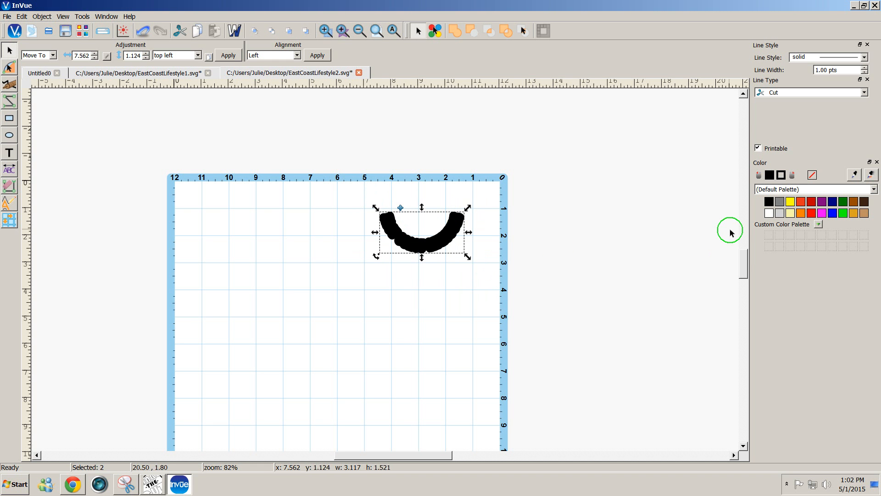
{"action": "left_click", "coordinate": [457, 273]}
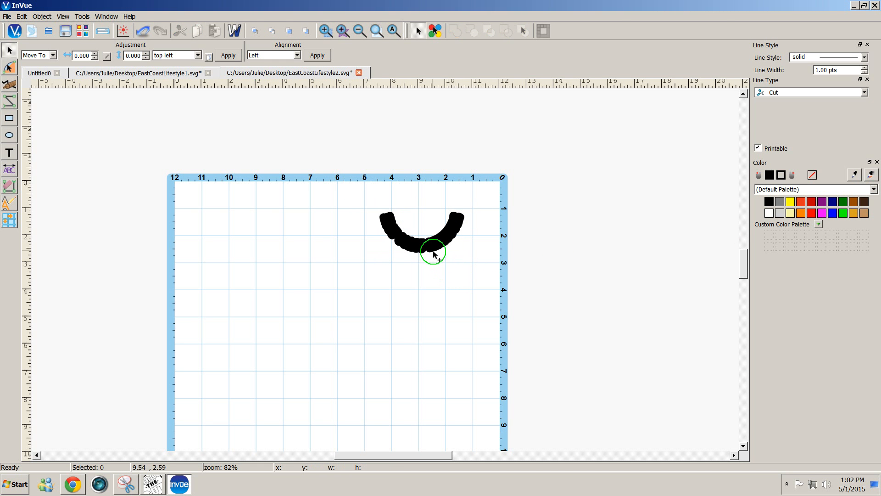
{"action": "left_click", "coordinate": [434, 252]}
- Give the arc a yellow outline and yellow fill, then bring up its Arrange options
{"action": "left_click", "coordinate": [788, 210]}
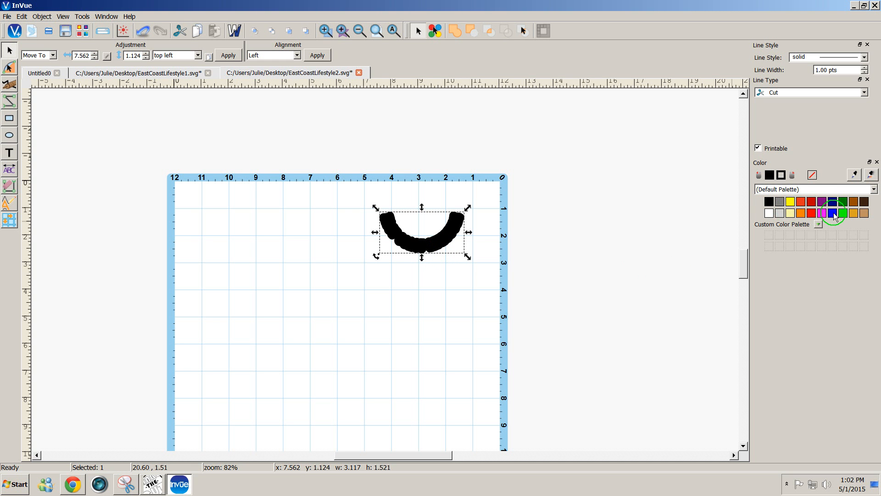
{"action": "left_click", "coordinate": [812, 204]}
{"action": "left_click", "coordinate": [789, 204]}
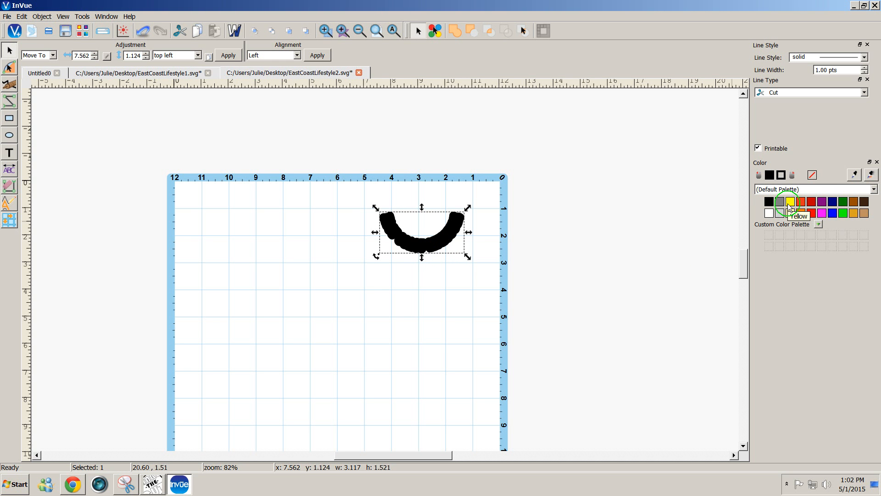
{"action": "left_click", "coordinate": [790, 205]}
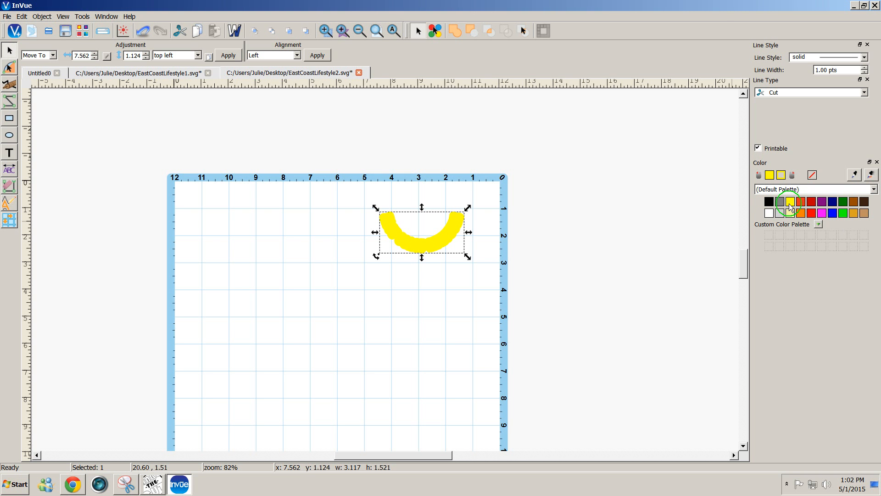
{"action": "right_click", "coordinate": [430, 245]}
- Send the yellow arc behind the lettering with Arrange > Move Back
{"action": "mouse_move", "coordinate": [462, 314]}
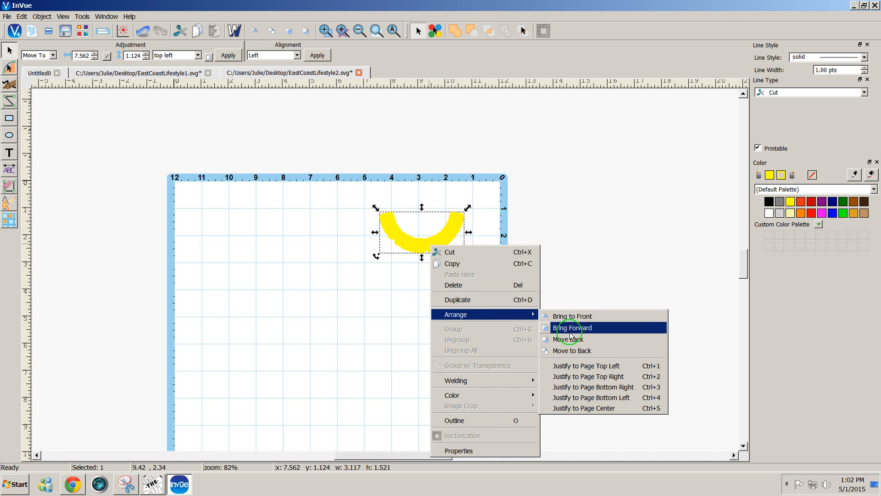
{"action": "left_click", "coordinate": [571, 339]}
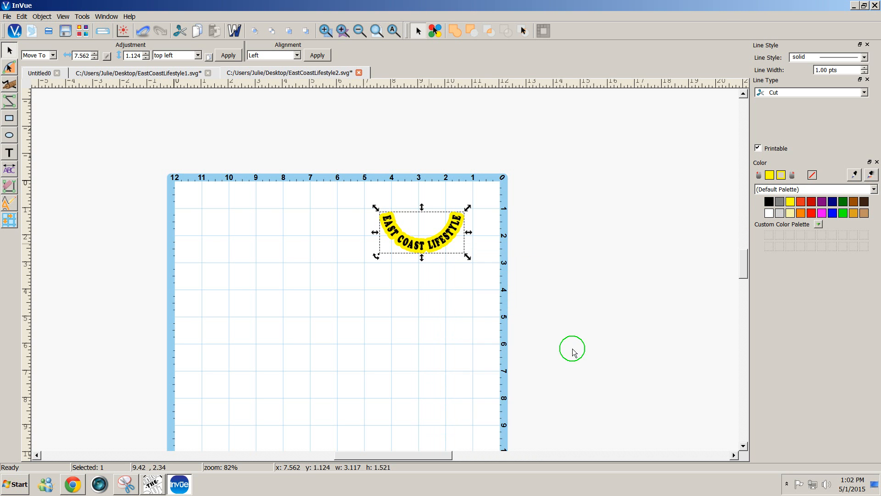
{"action": "left_click", "coordinate": [505, 274]}
{"action": "left_click", "coordinate": [420, 218]}
- Fill the EAST COAST LIFESTYLE text blue and open the cut preview
{"action": "left_click_drag", "start_coordinate": [378, 204], "coordinate": [469, 258]}
{"action": "left_click", "coordinate": [465, 255]}
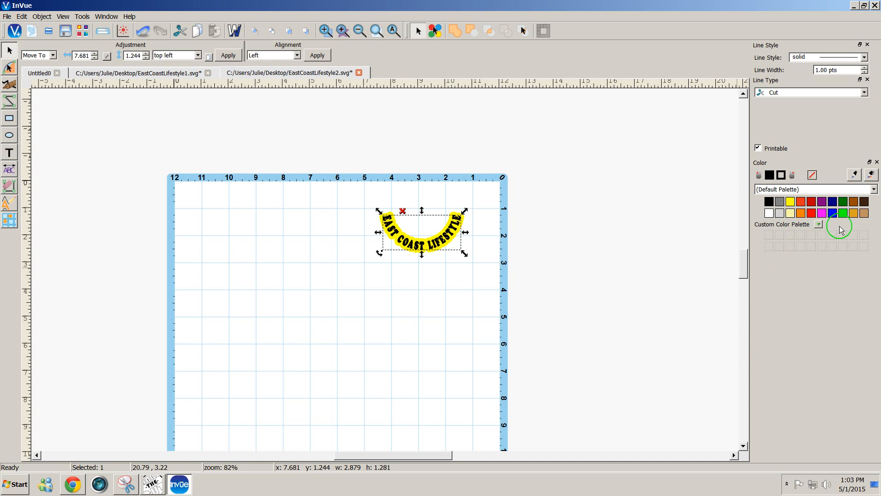
{"action": "left_click", "coordinate": [833, 212]}
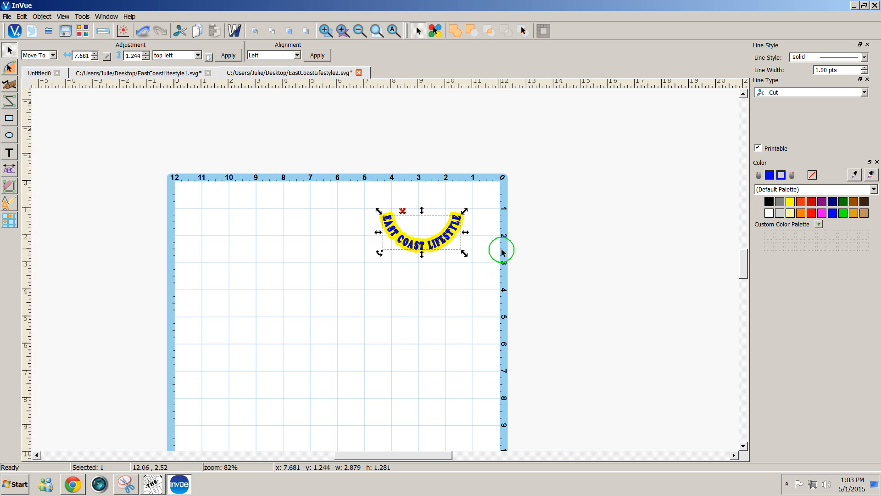
{"action": "left_click", "coordinate": [103, 30]}
- Filter Cut Control to the blue lettering layer, then exit back to the mat and deselect
{"action": "left_click", "coordinate": [538, 295]}
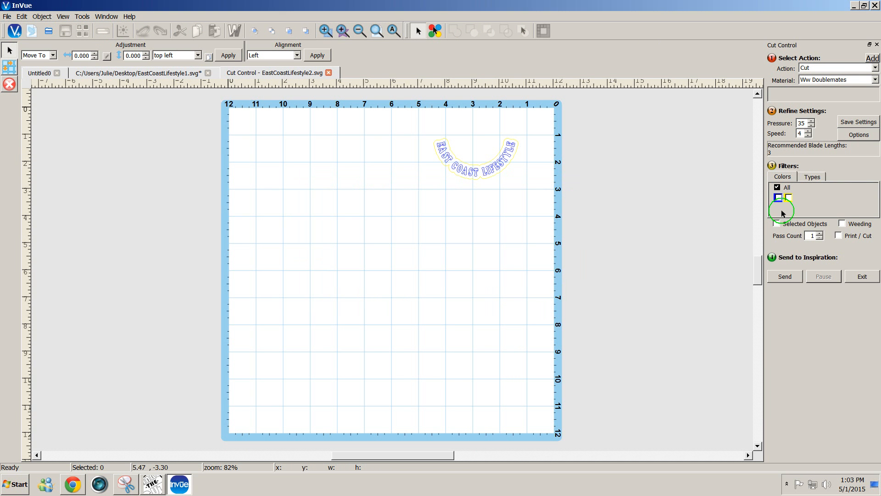
{"action": "left_click", "coordinate": [779, 198]}
{"action": "left_click", "coordinate": [779, 197]}
{"action": "left_click", "coordinate": [864, 275]}
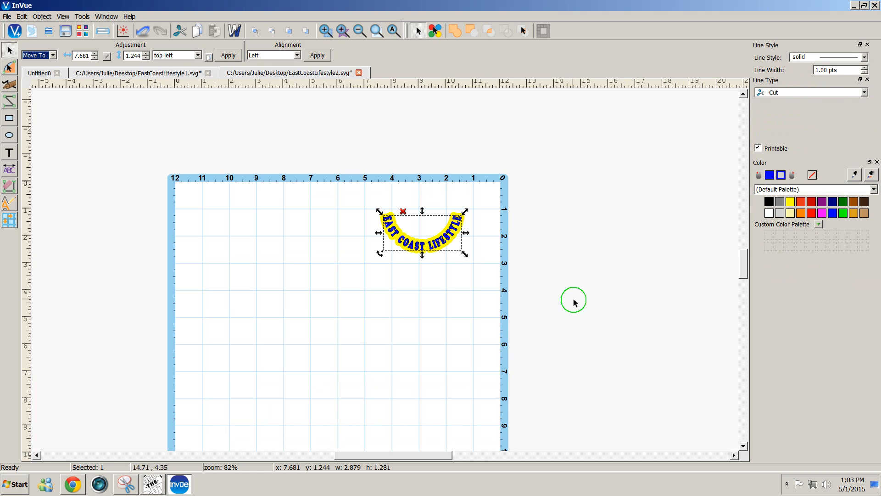
{"action": "left_click", "coordinate": [343, 209]}
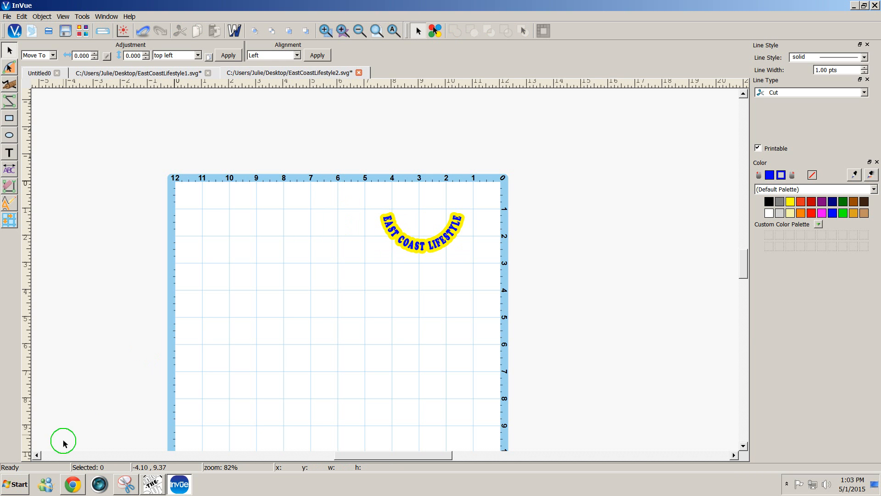
- In Chrome, search 'cricutdesign space' and open the Cricut Design Space page
{"action": "left_click", "coordinate": [71, 488]}
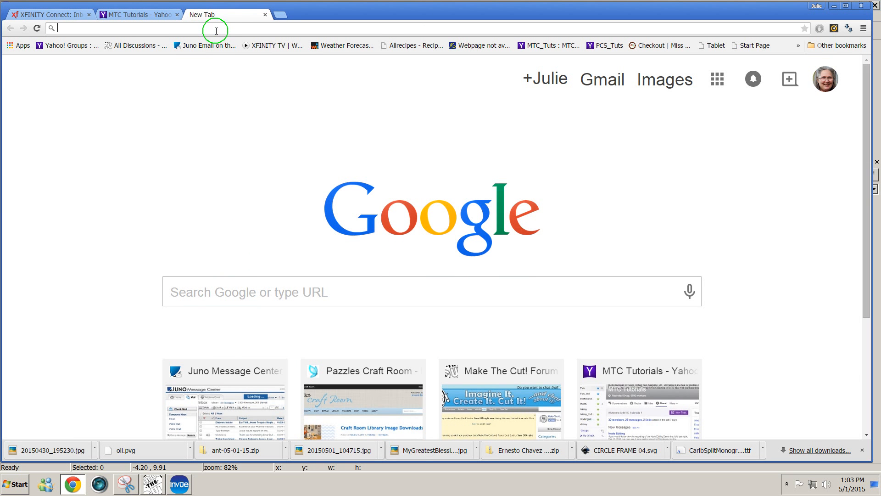
{"action": "type", "text": "cri"}
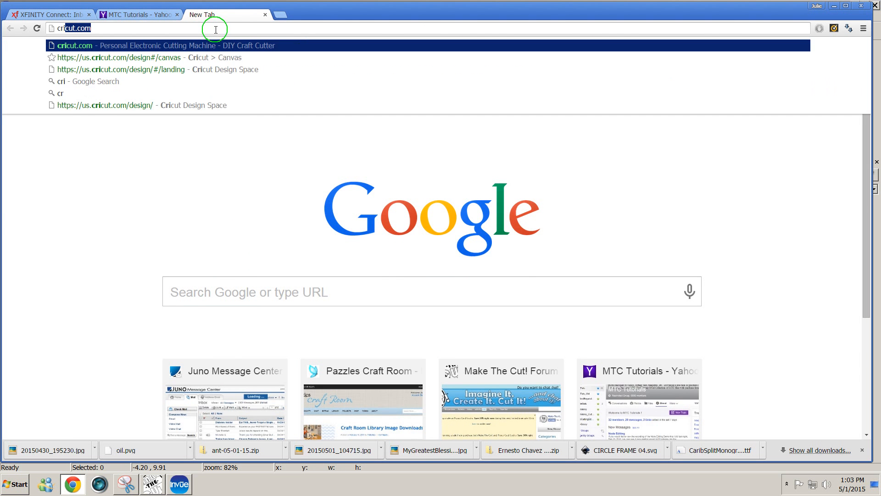
{"action": "type", "text": "cutdesign "}
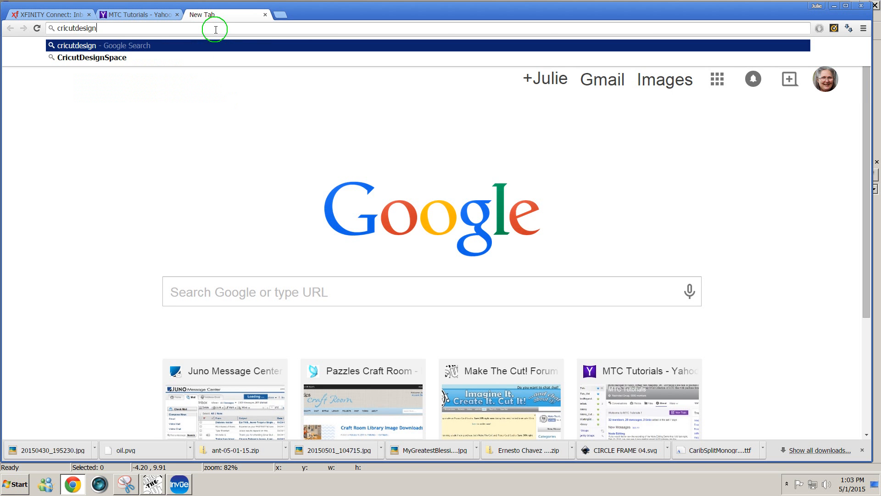
{"action": "type", "text": "space"}
{"action": "key", "text": "Return"}
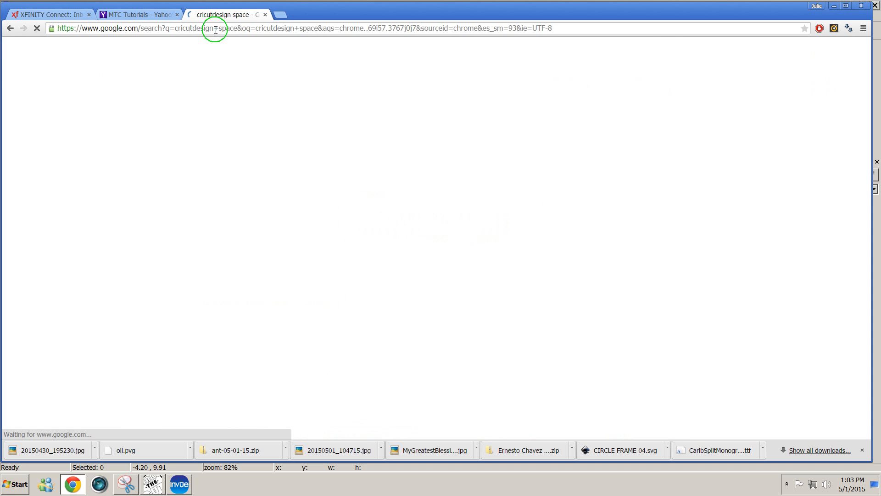
{"action": "left_click", "coordinate": [188, 186]}
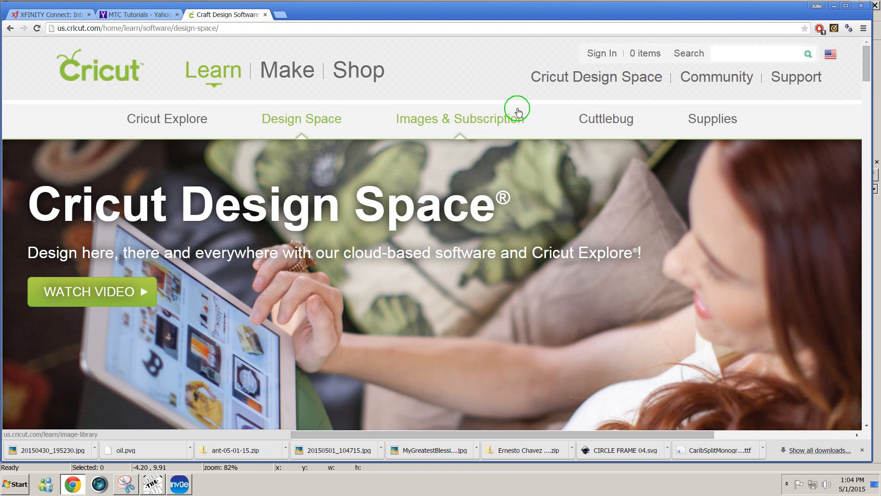
- Sign in to the cricut.com account and launch Cricut Design Space
{"action": "left_click", "coordinate": [600, 54]}
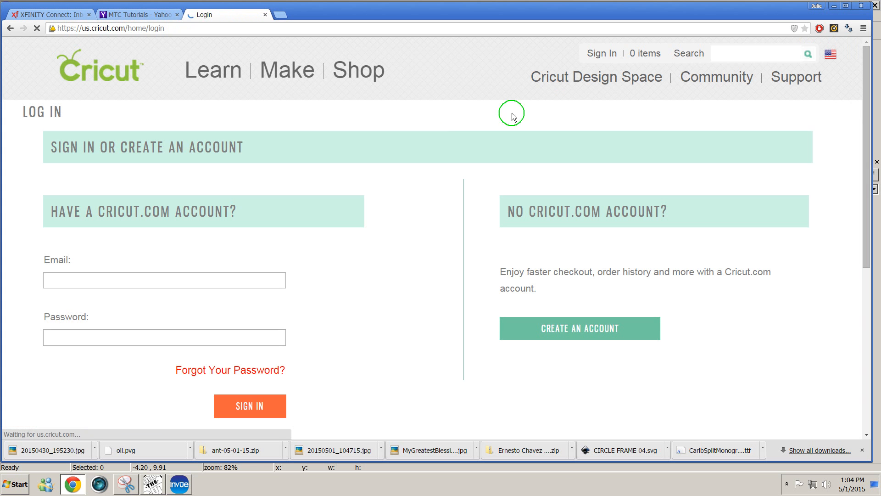
{"action": "left_click", "coordinate": [231, 409]}
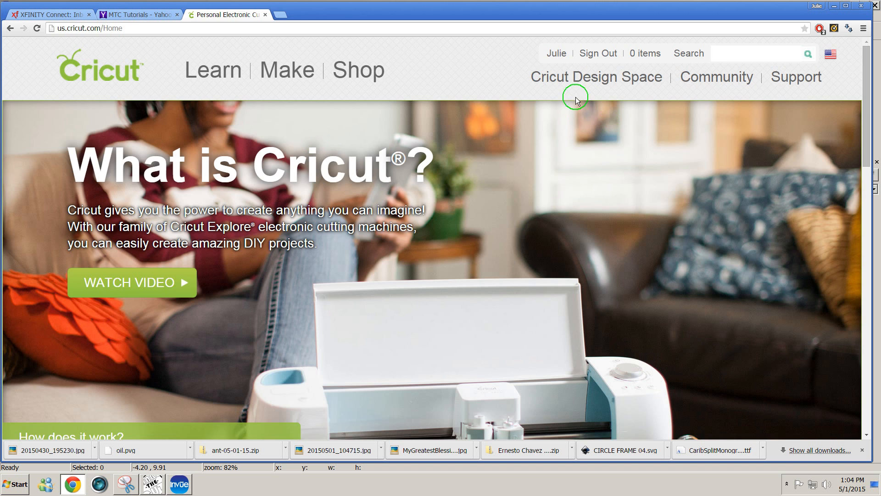
{"action": "left_click", "coordinate": [579, 76]}
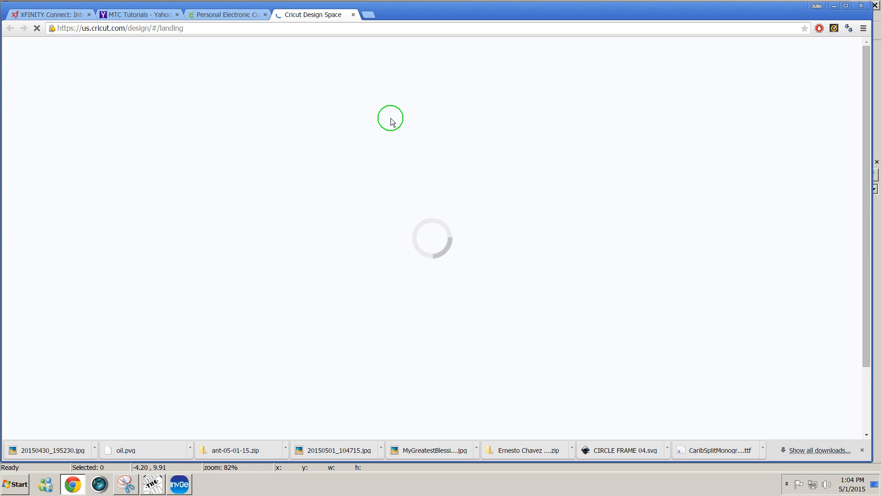
- Start a new project and choose Upload Vector to browse for an SVG
{"action": "left_click", "coordinate": [130, 225]}
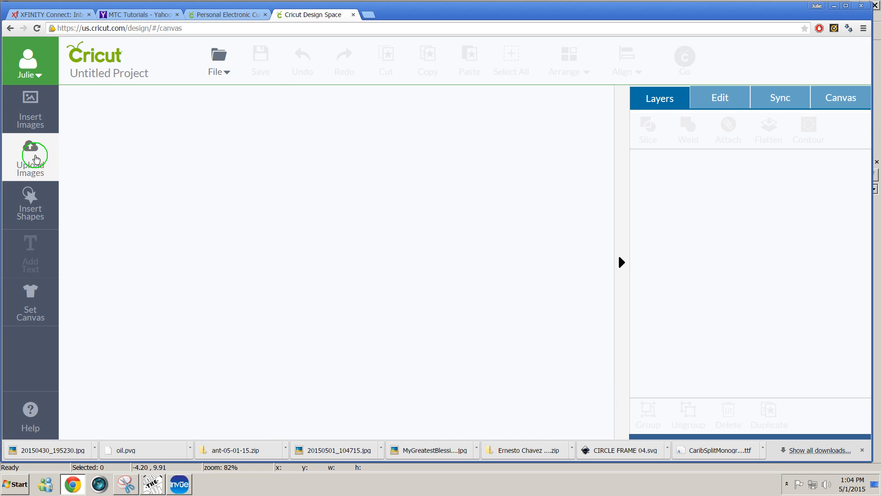
{"action": "left_click", "coordinate": [33, 157]}
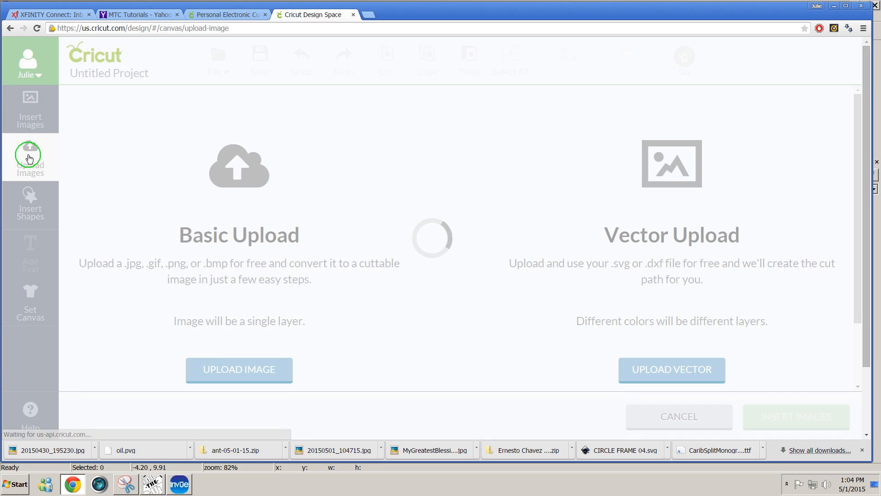
{"action": "left_click", "coordinate": [683, 370]}
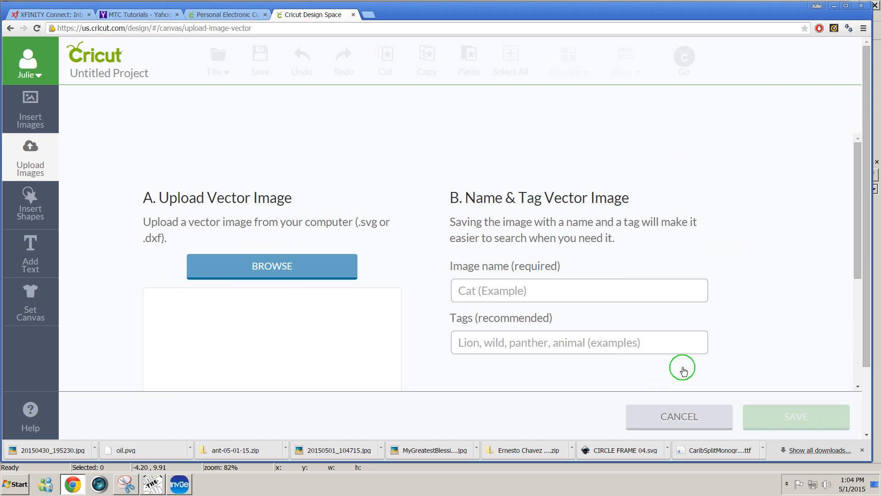
{"action": "left_click", "coordinate": [310, 266]}
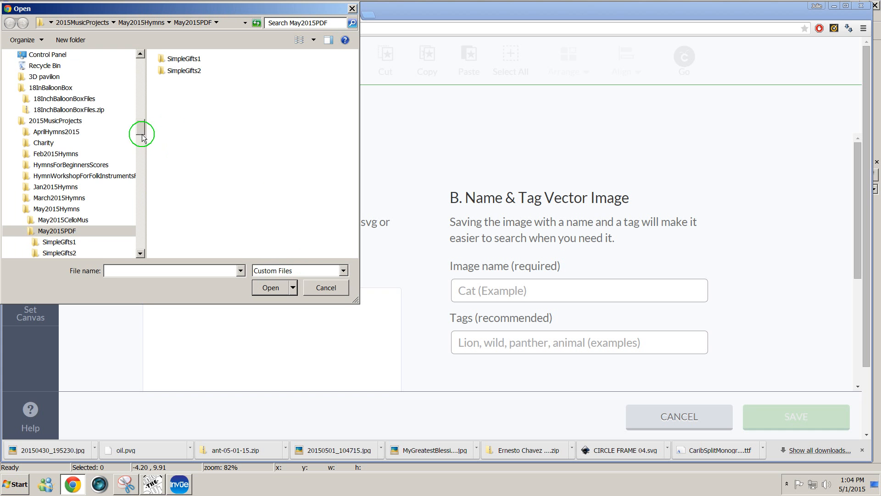
- Pick EastCoastLifestyle2.svg from the Desktop and load it into the upload
{"action": "left_click_drag", "start_coordinate": [142, 137], "coordinate": [138, 53]}
{"action": "left_click", "coordinate": [32, 114]}
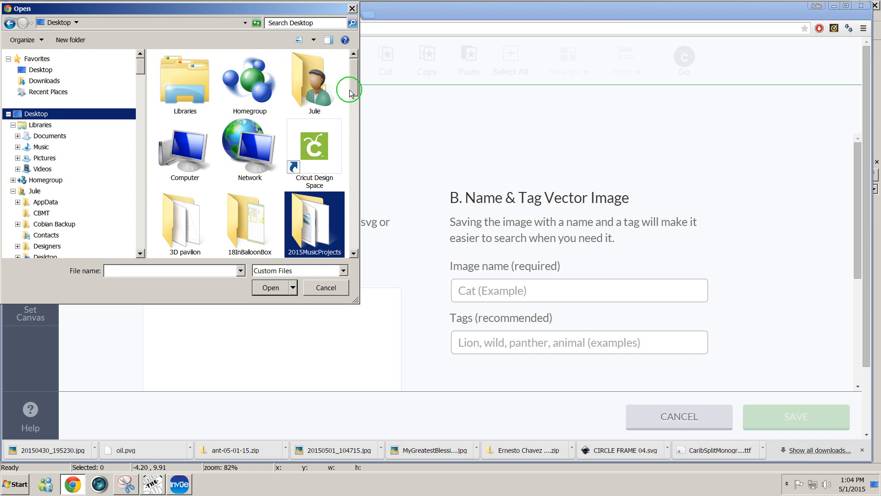
{"action": "scroll", "coordinate": [350, 93], "scroll_direction": "down", "scroll_amount": 5}
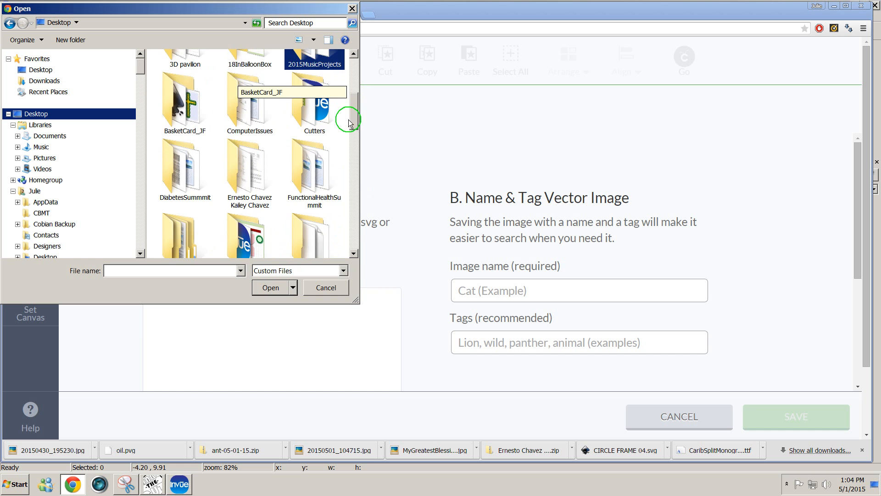
{"action": "left_click_drag", "start_coordinate": [350, 123], "coordinate": [334, 216]}
{"action": "left_click", "coordinate": [252, 132]}
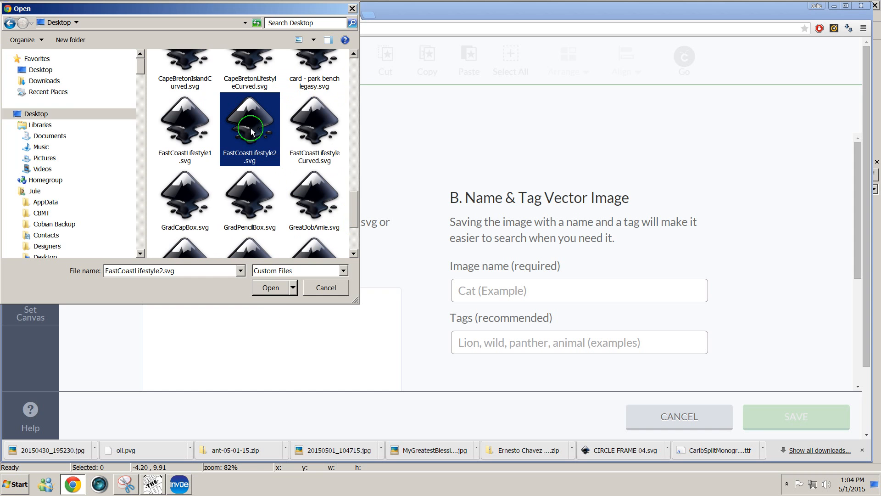
{"action": "left_click", "coordinate": [271, 287]}
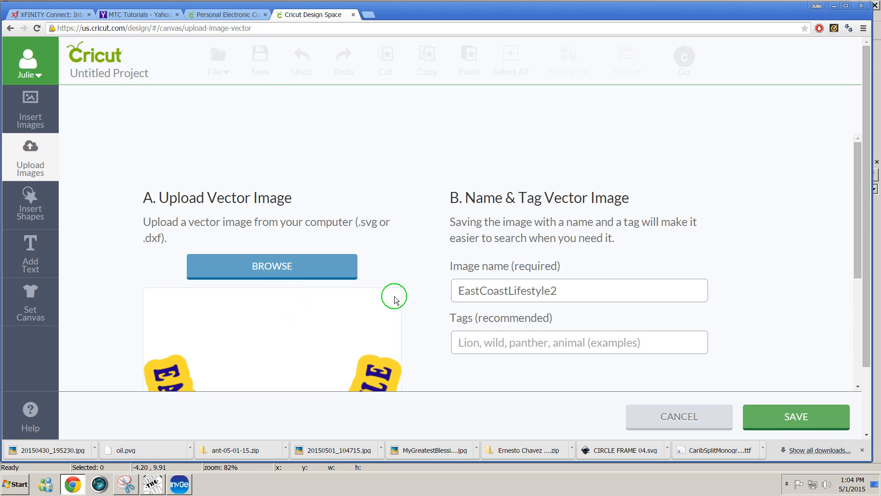
- Save the EastCoastLifestyle2 upload, insert it onto the canvas, and select the whole design
{"action": "left_click", "coordinate": [776, 419]}
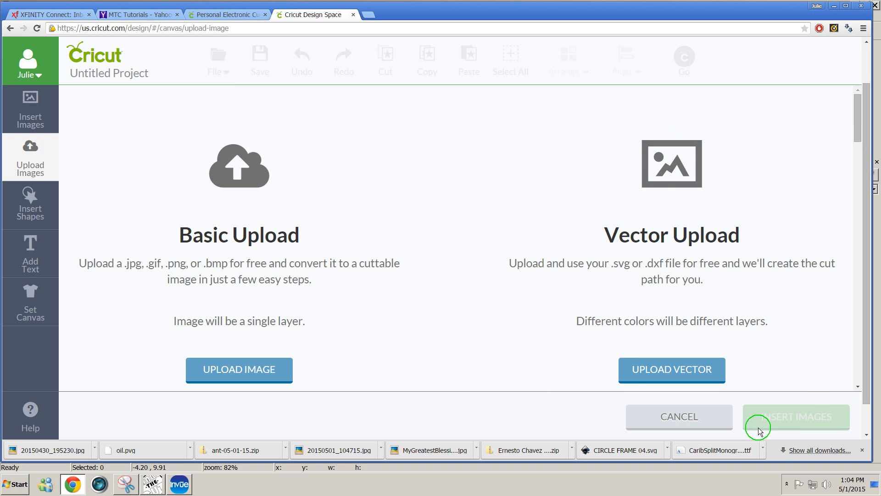
{"action": "left_click_drag", "start_coordinate": [857, 138], "coordinate": [853, 183]}
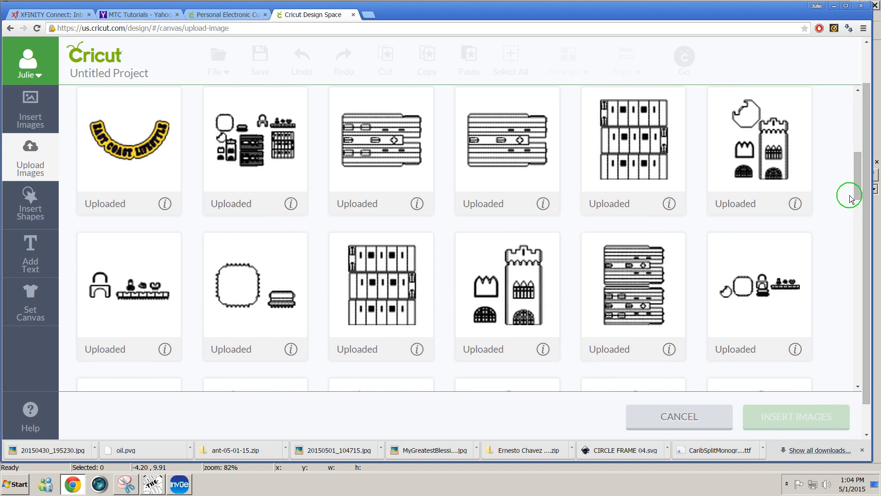
{"action": "left_click", "coordinate": [129, 133]}
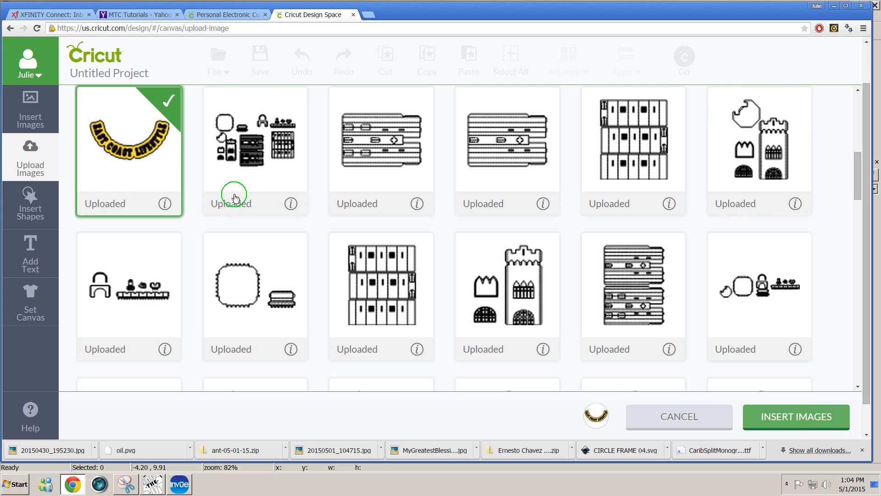
{"action": "left_click", "coordinate": [801, 418]}
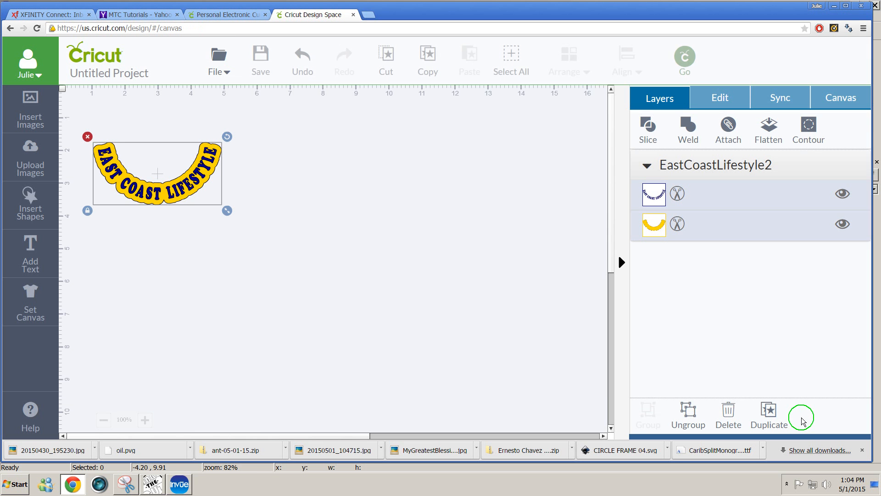
{"action": "left_click_drag", "start_coordinate": [83, 118], "coordinate": [323, 284]}
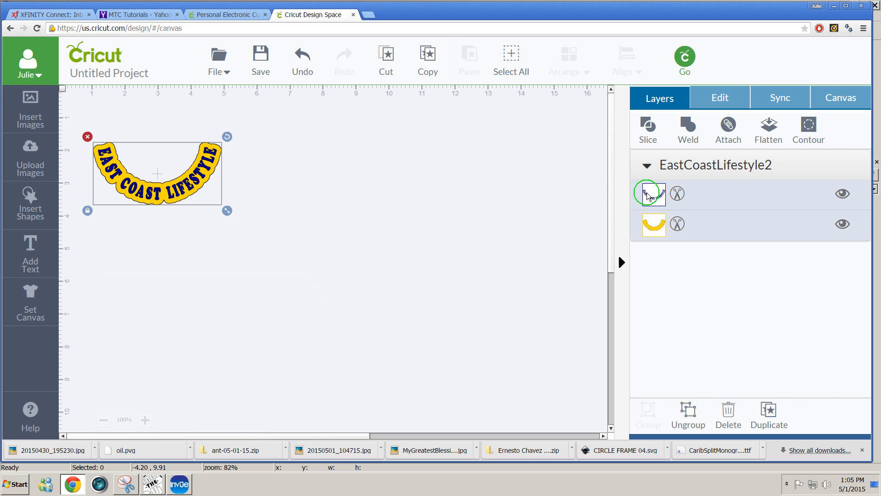